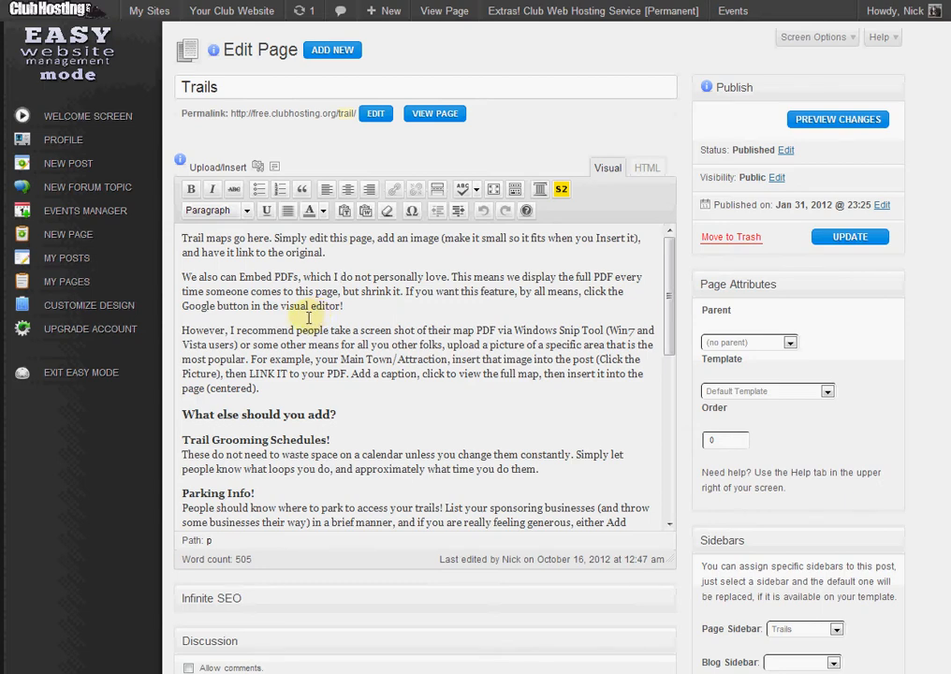
Delete all the body text of the Trails page and upload the trail map screenshot and map10-11.pdf as media.
key(ctrl+a)
key(Delete)
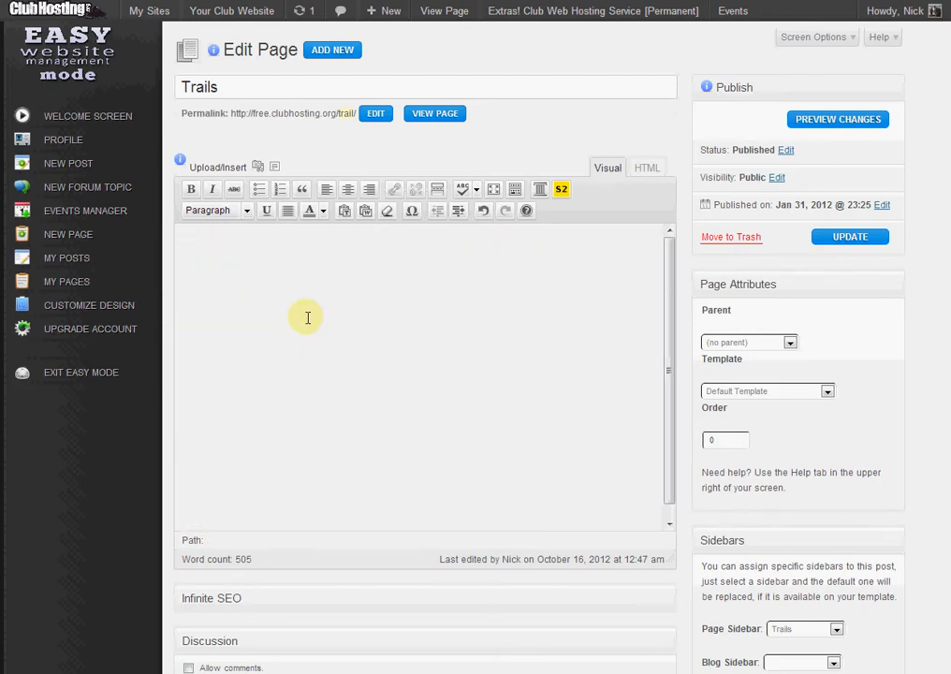
click(257, 175)
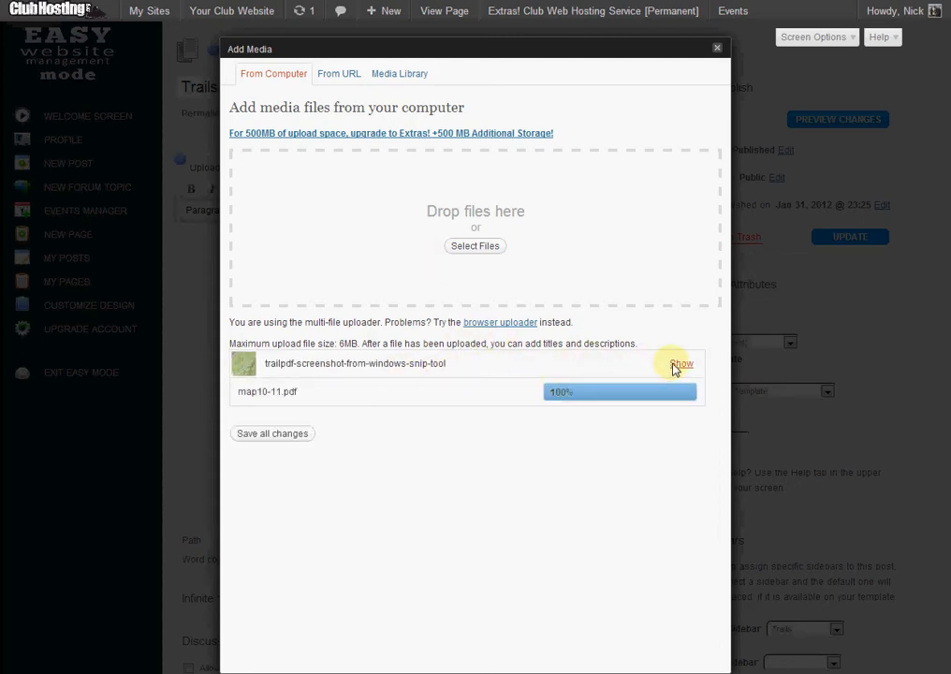
Title the screenshot image "Snowmobile Trails of Nantucket", set its alternate text and caption to "Click to view the Trail Map of the Nantucket Area", and save.
click(679, 364)
scroll(494, 417, down, 2)
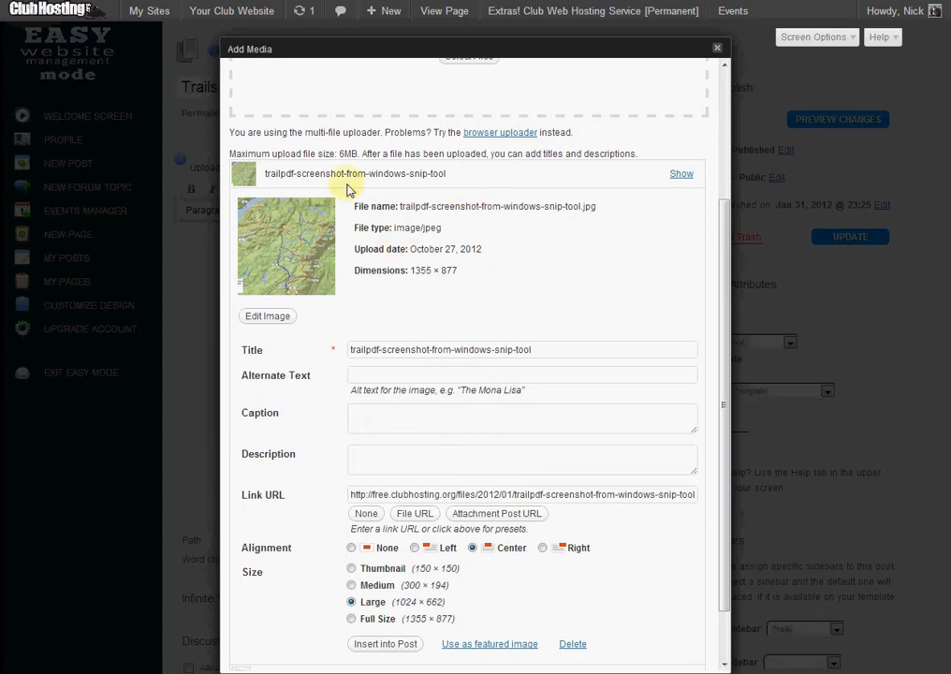
double_click(589, 206)
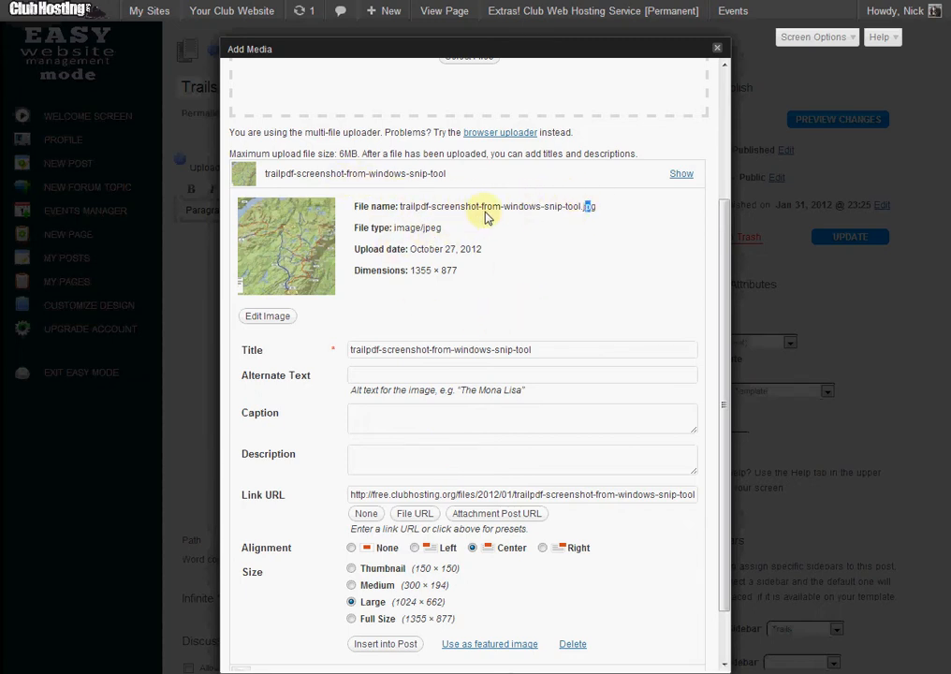
click(373, 220)
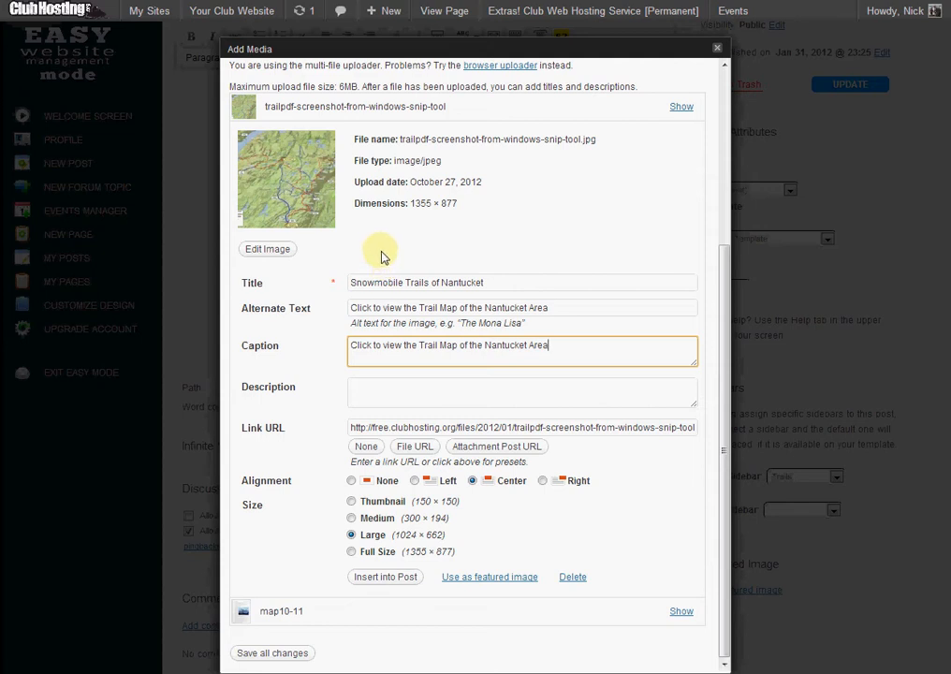
click(382, 305)
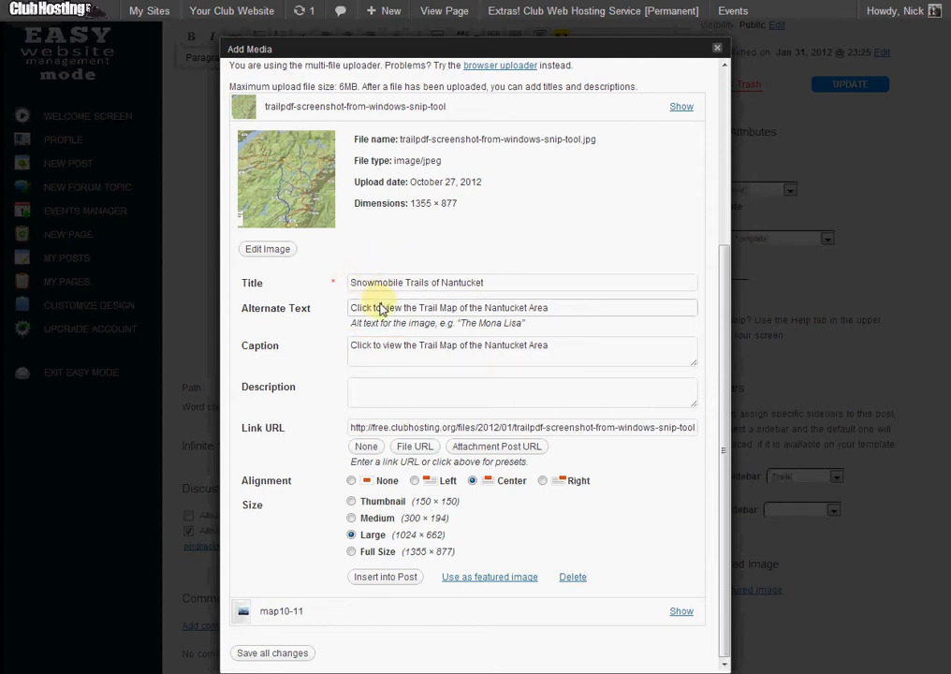
click(487, 335)
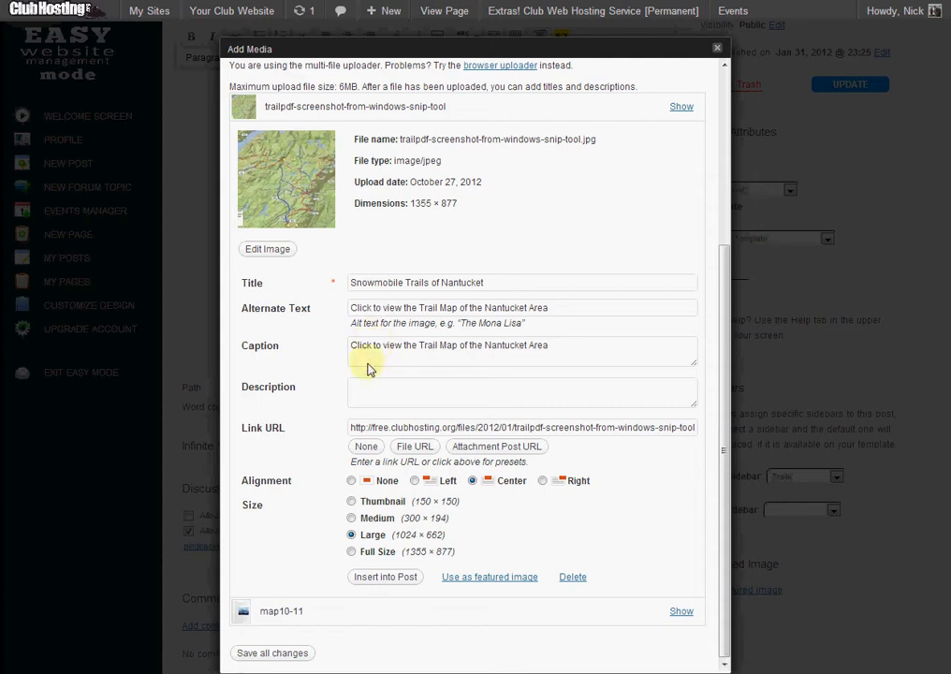
click(281, 652)
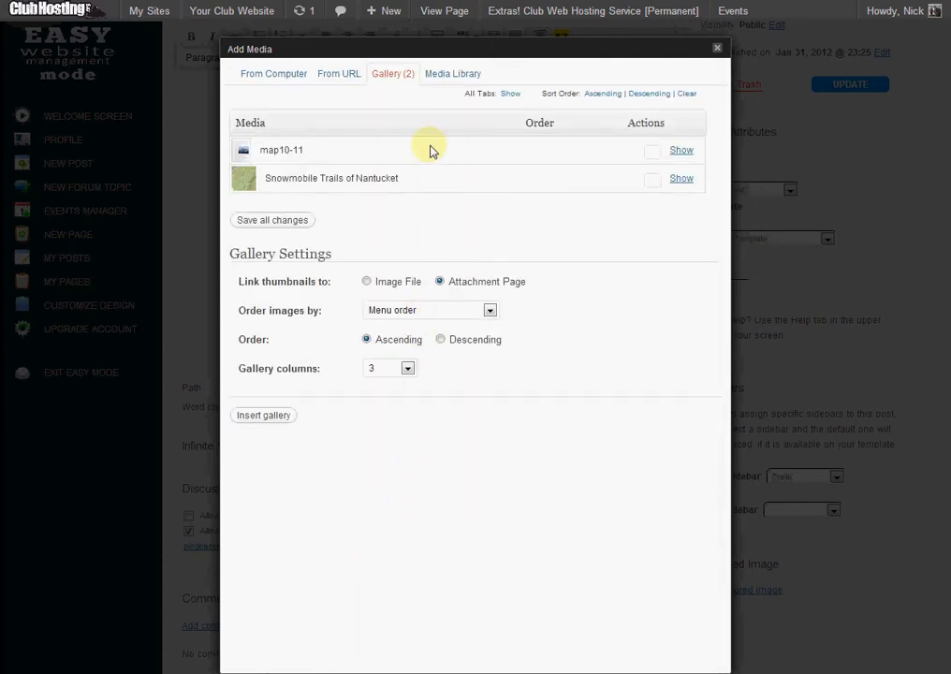
Show the details of both uploaded files and retitle the map10-11 PDF as "Nantucket Snowmobile Trail Map".
click(680, 177)
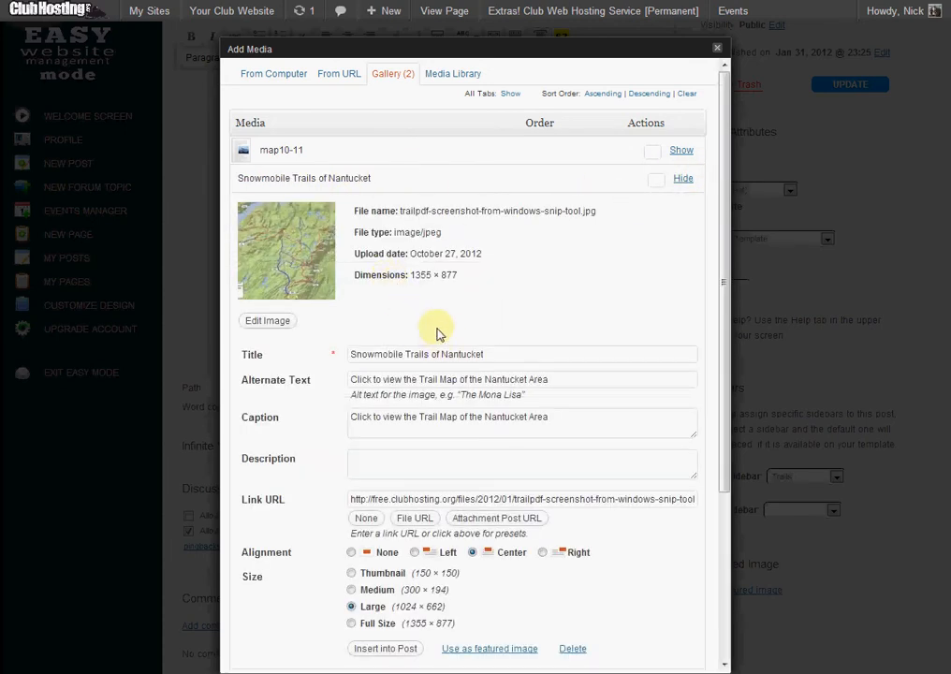
click(681, 150)
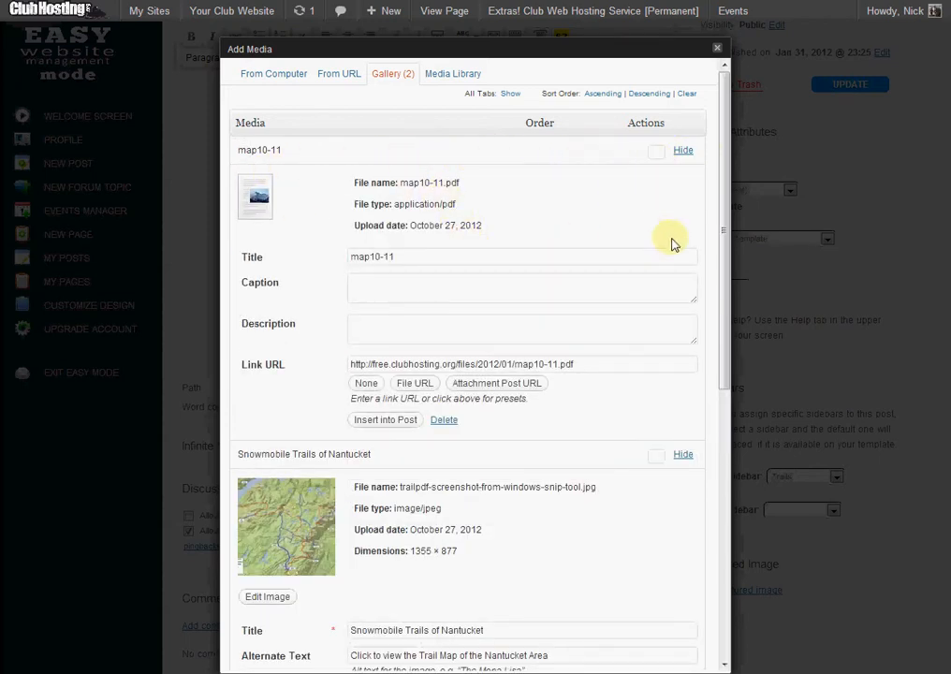
scroll(320, 489, down, 3)
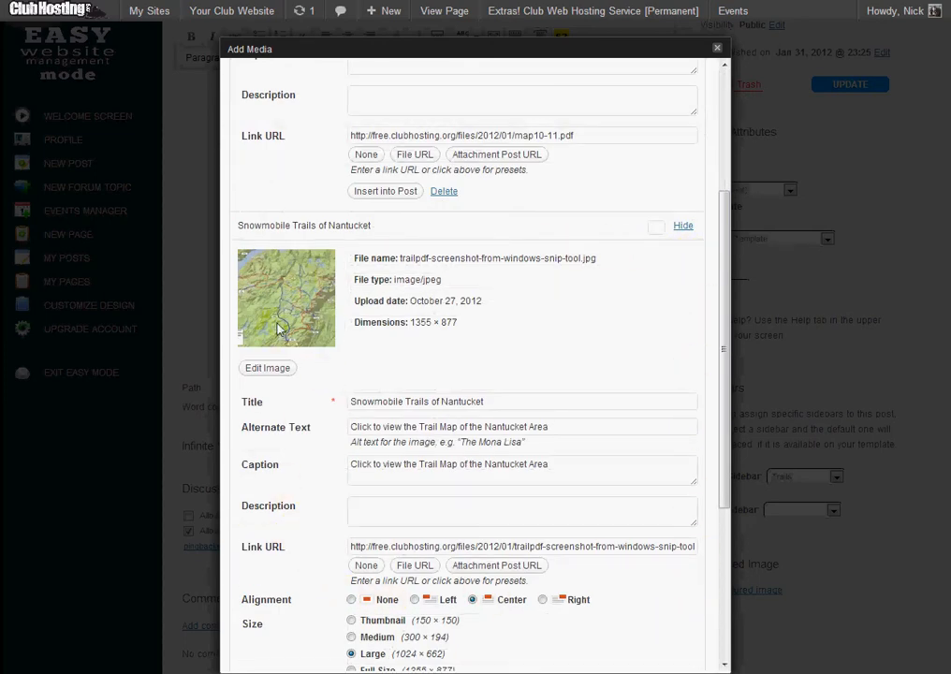
scroll(494, 297, up, 3)
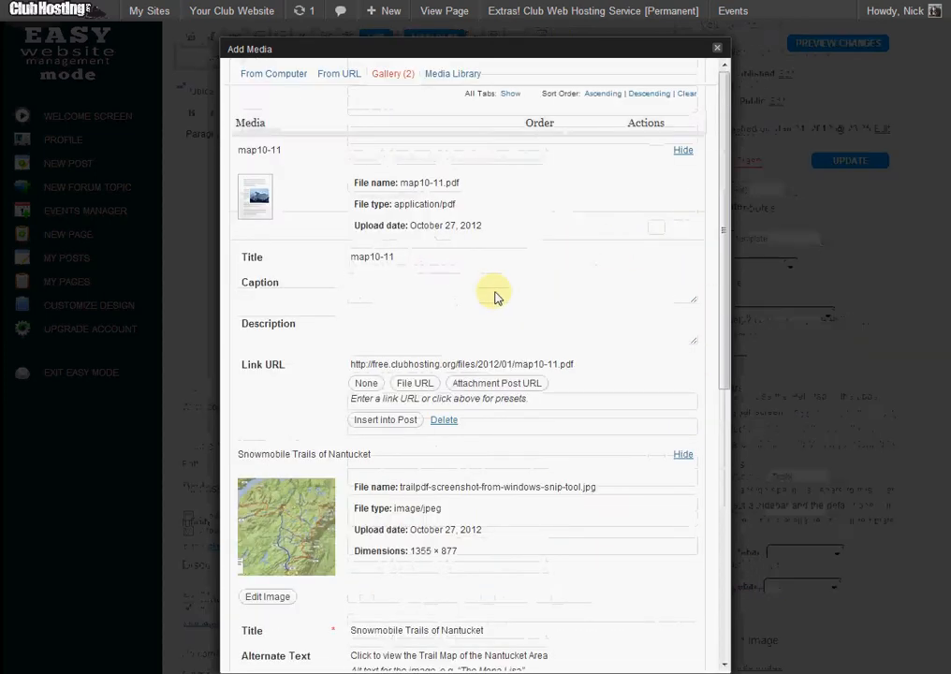
drag(414, 255, 240, 234)
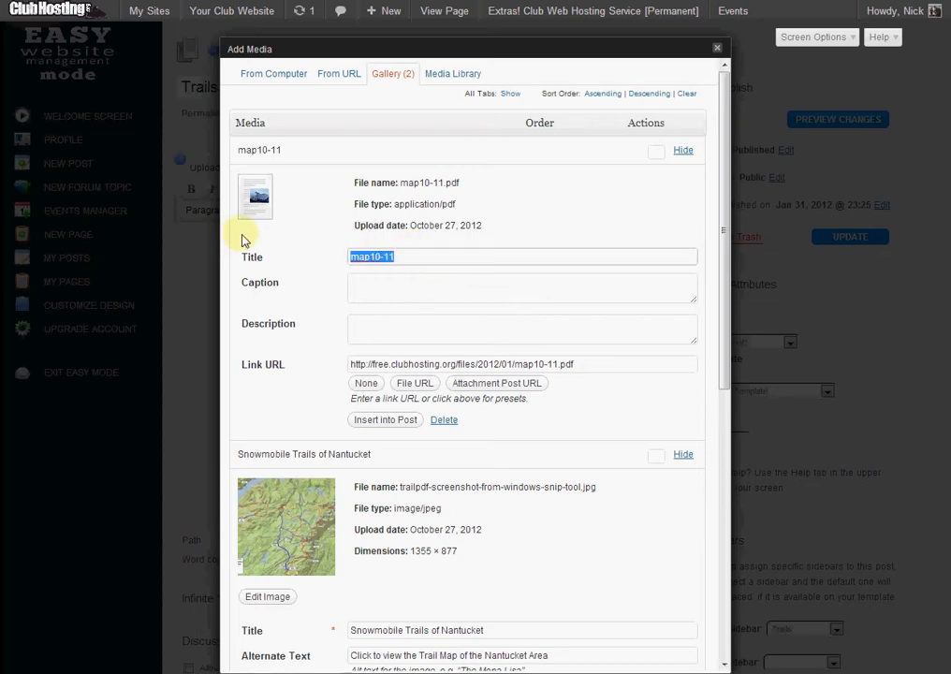
text(Nantucket Snowmobile Trail Map)
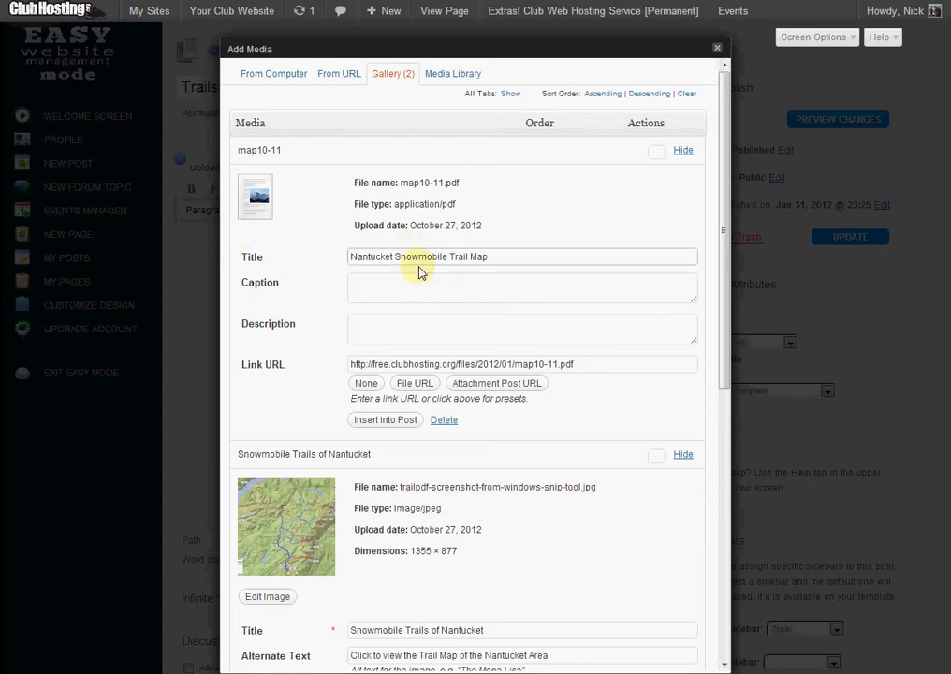
Copy the full link URL of the map10-11 PDF.
click(430, 365)
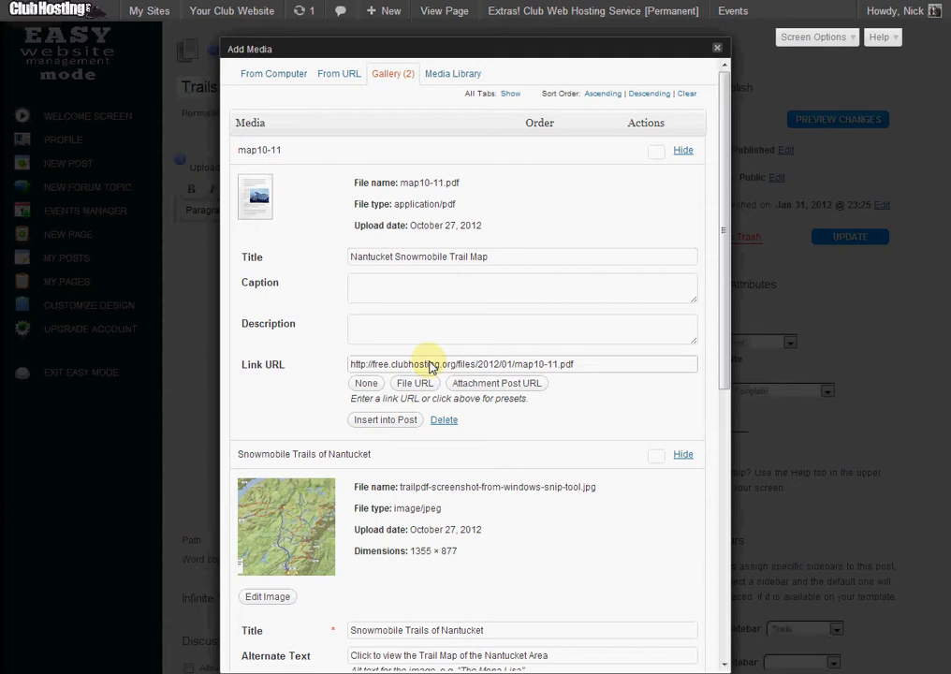
key(ctrl+a)
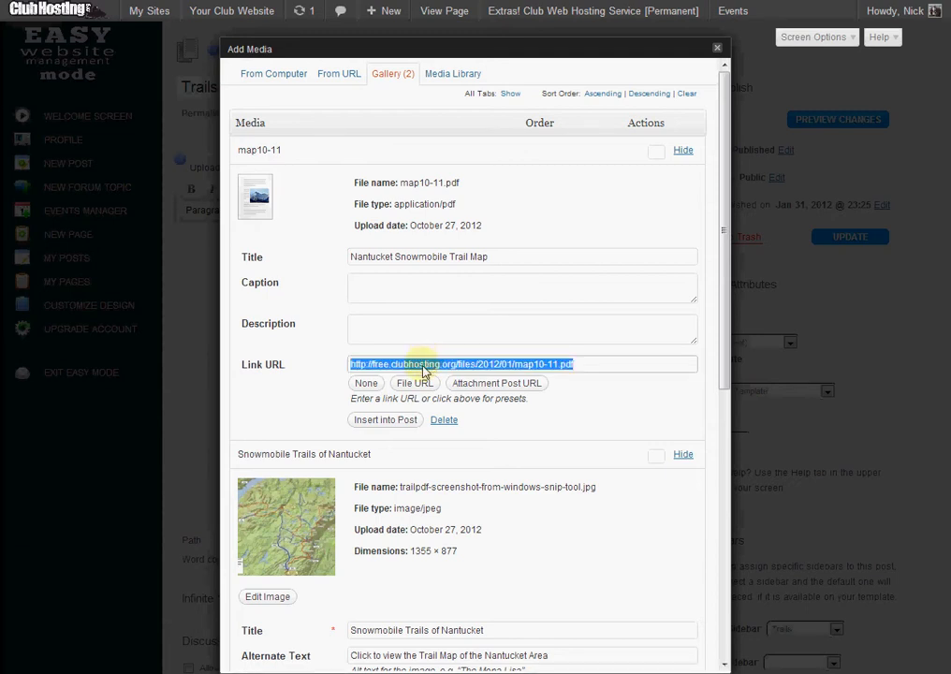
right_click(426, 368)
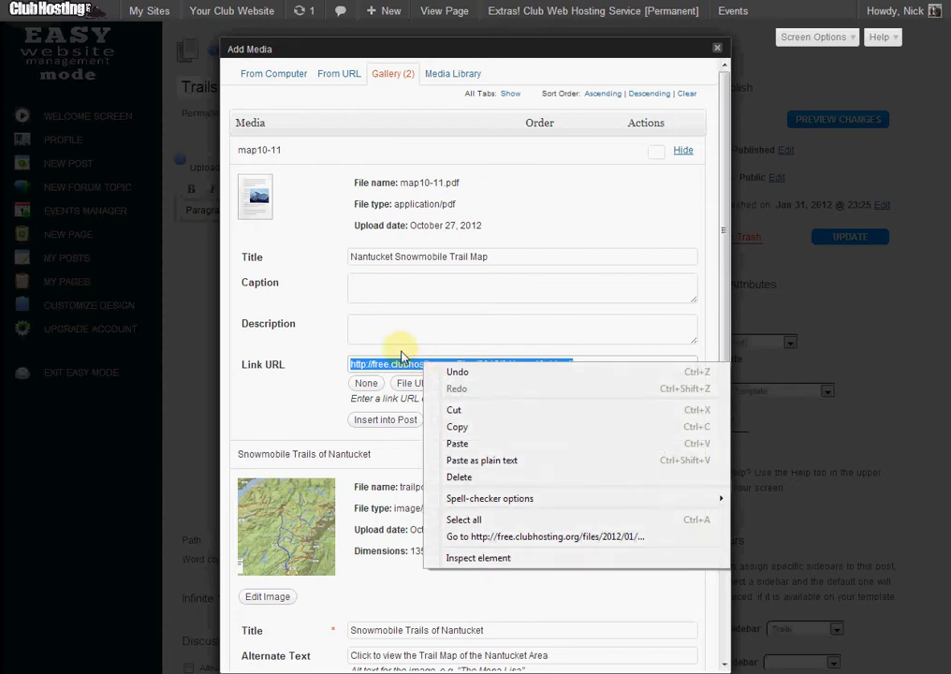
click(414, 364)
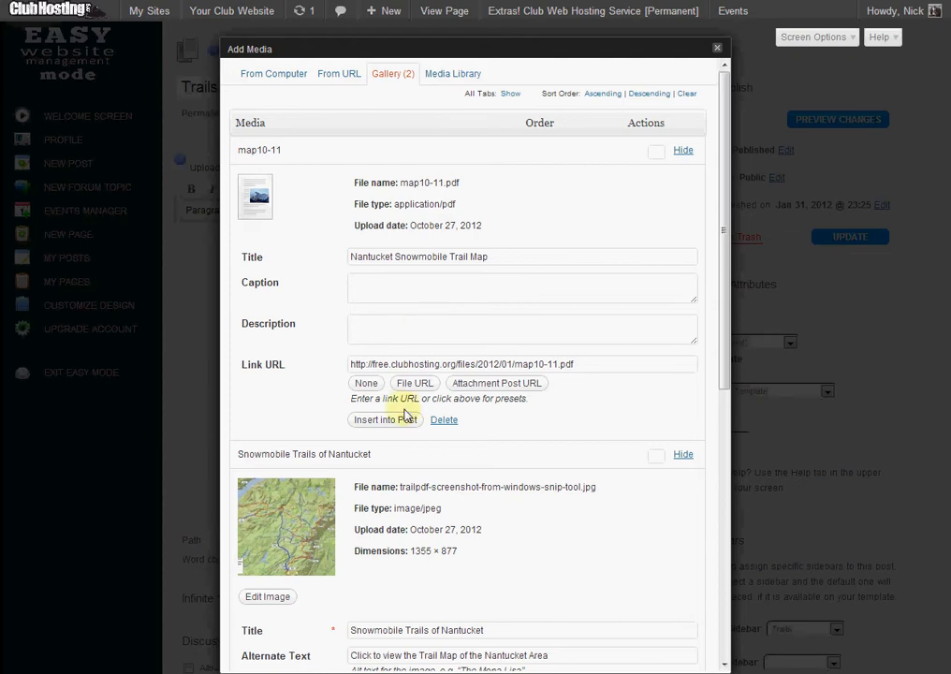
scroll(430, 327, down, 1)
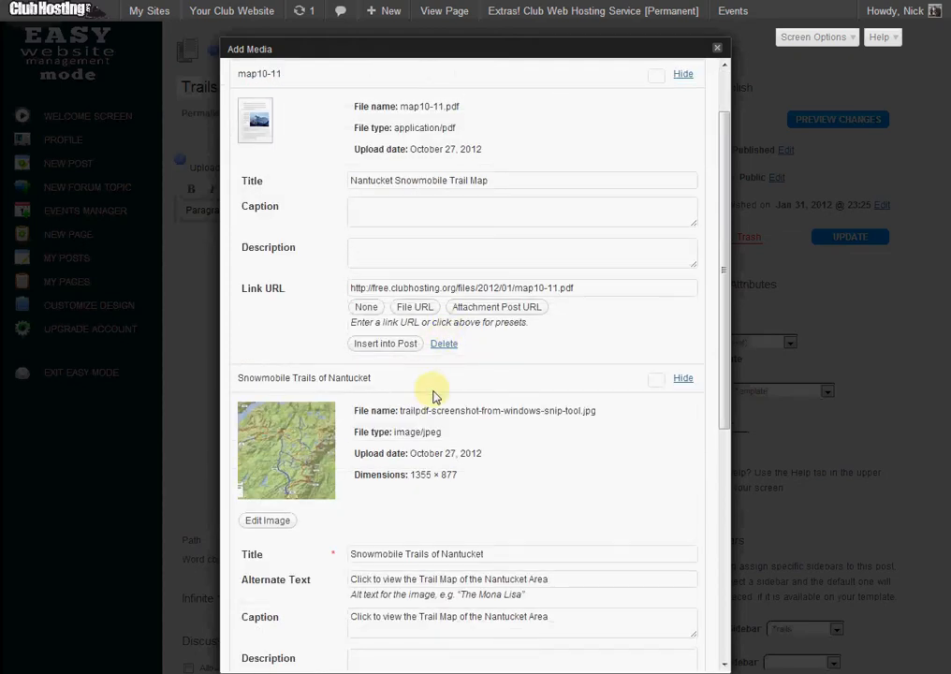
scroll(435, 421, down, 2)
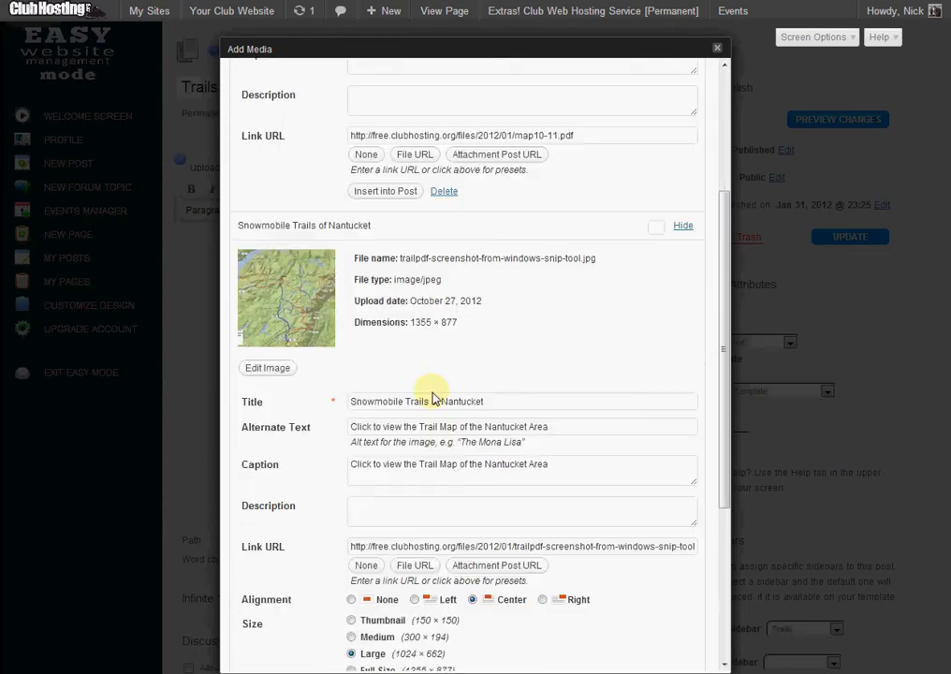
click(429, 135)
scroll(439, 262, down, 2)
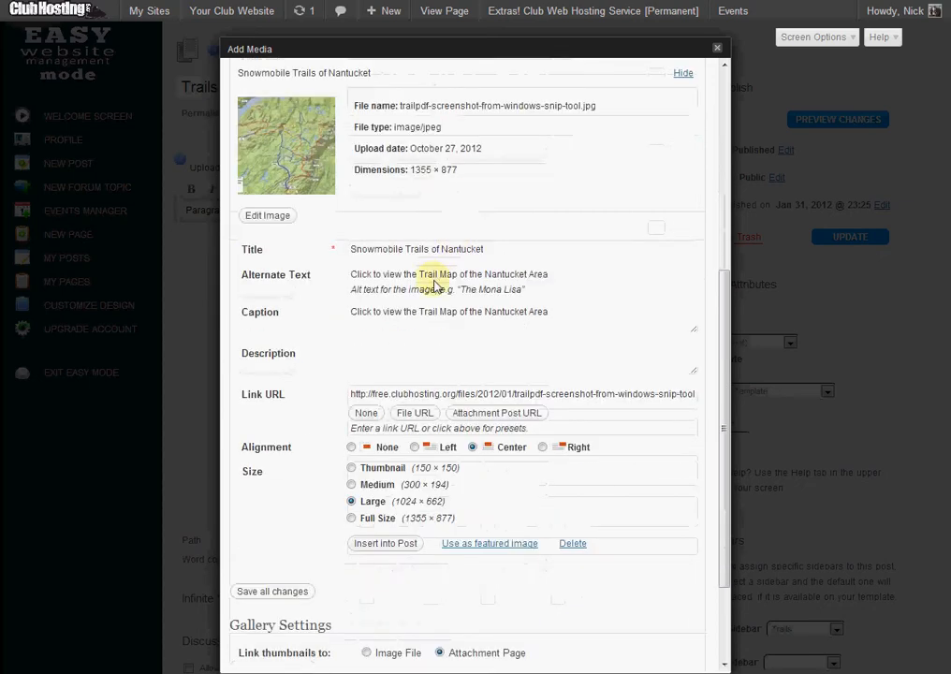
triple_click(395, 395)
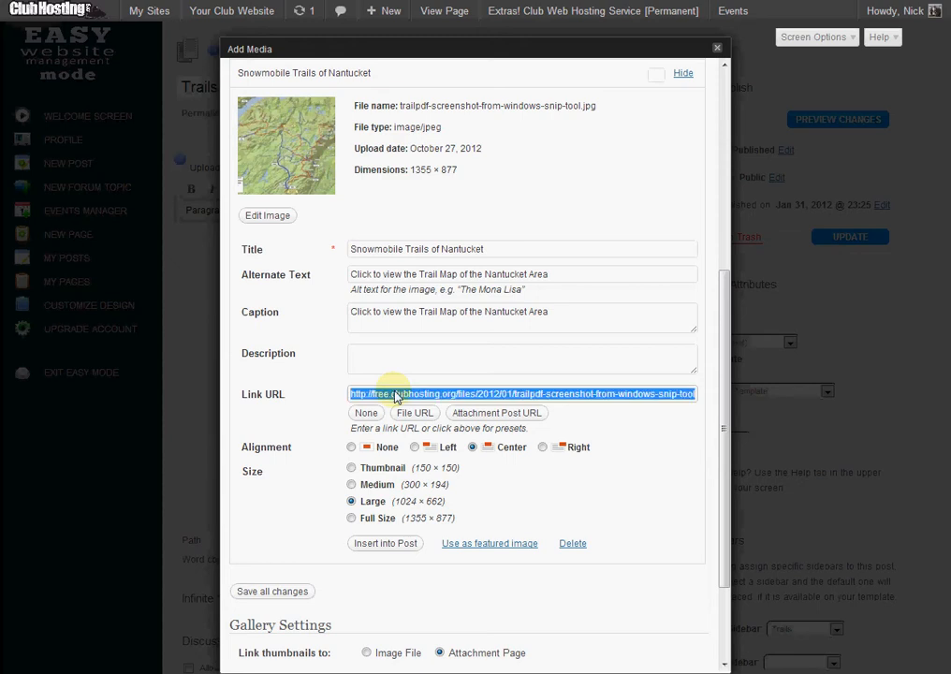
click(366, 413)
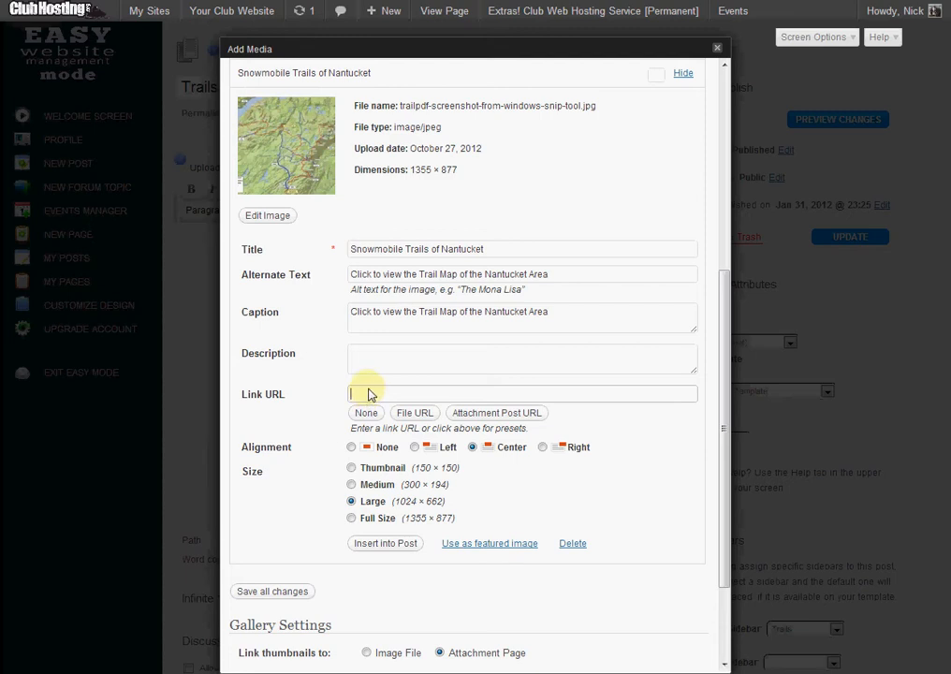
click(369, 391)
text(http://ee.clubhosting.org/files/2012/01/map10-11.pdf)
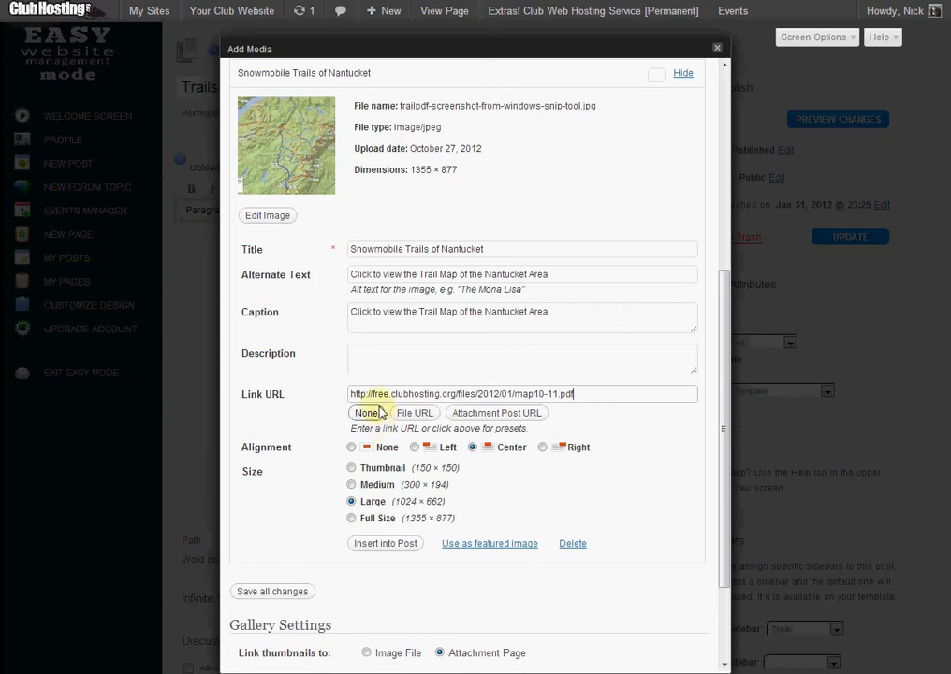
Insert the centered, large map image into the Trails page and update the page.
click(384, 543)
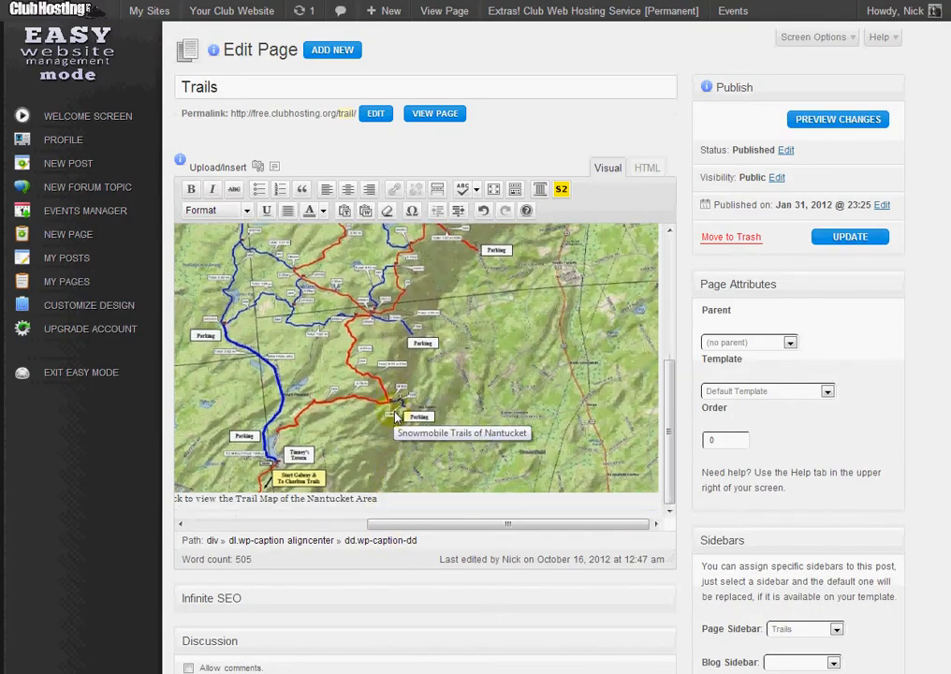
click(838, 237)
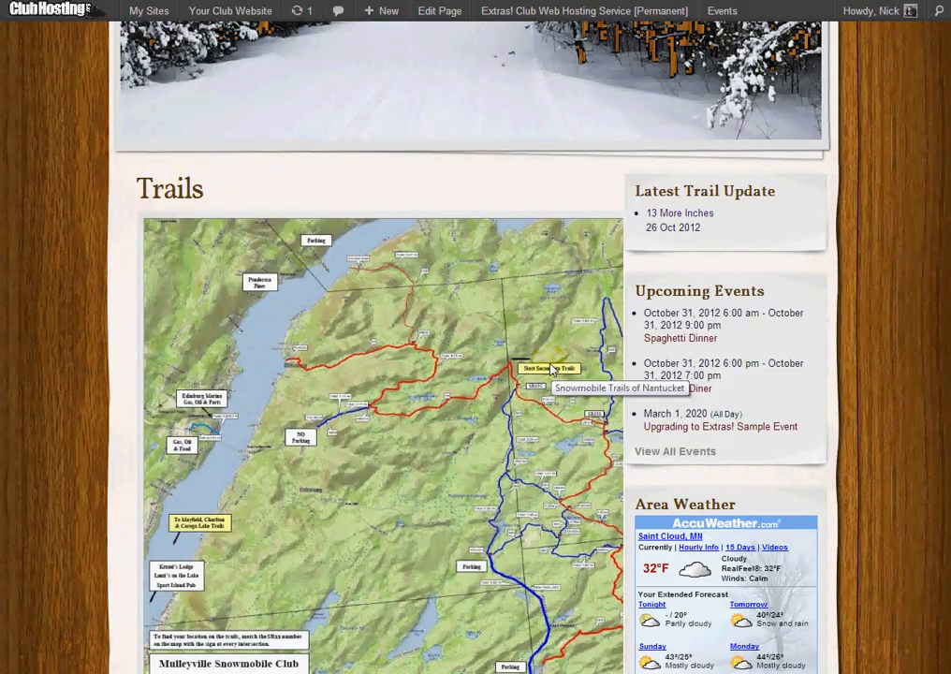
View the published Trails page and follow the map image's link to check the PDF trail map.
scroll(461, 346, down, 4)
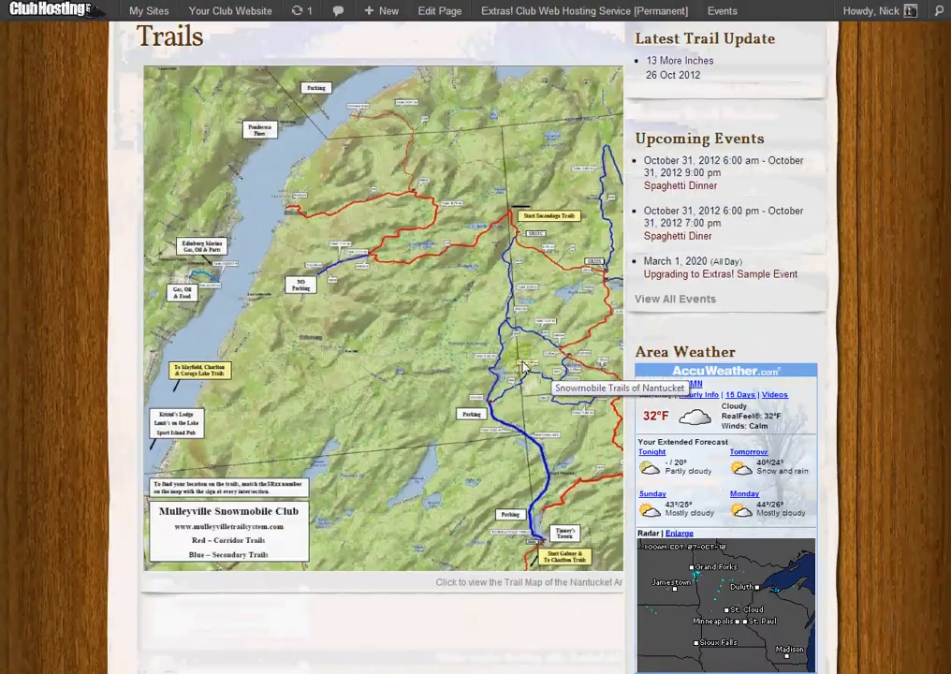
scroll(462, 346, up, 3)
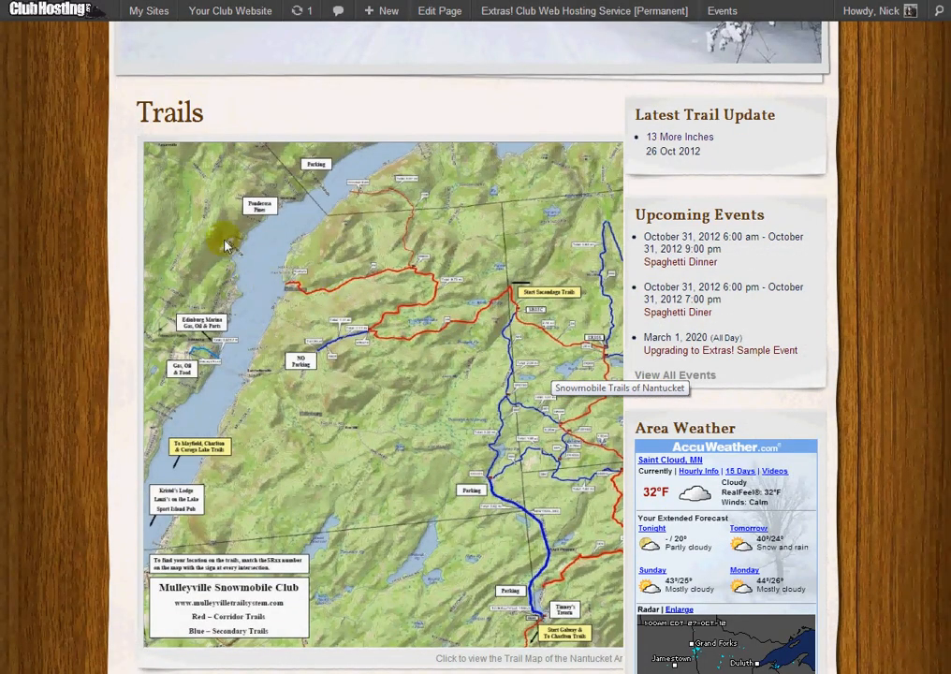
click(176, 164)
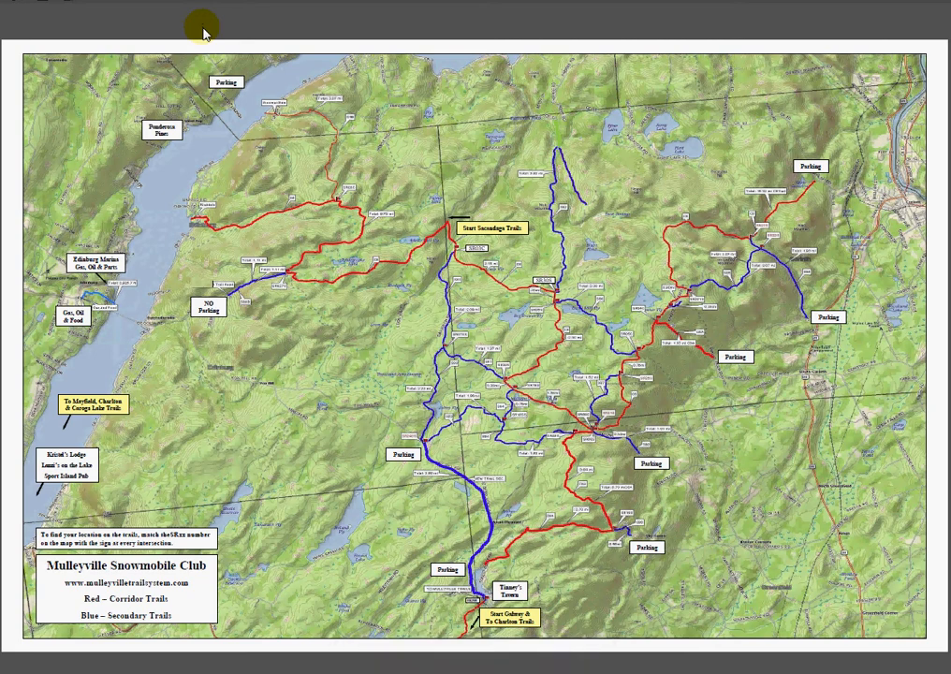
click(204, 32)
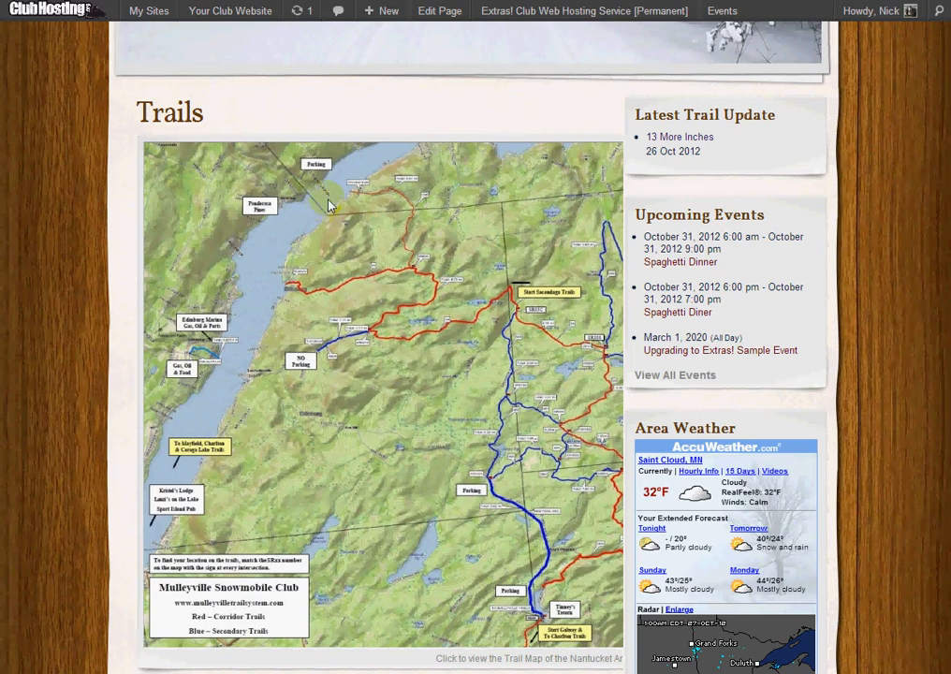
Reopen the Trails page for editing and resize its map image to 60%.
click(435, 13)
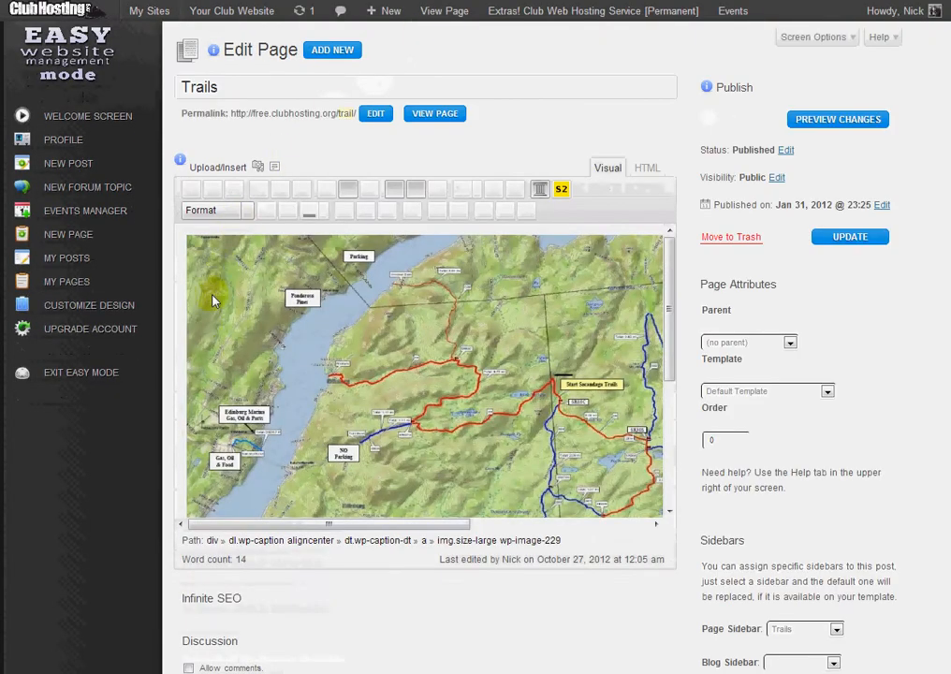
click(239, 290)
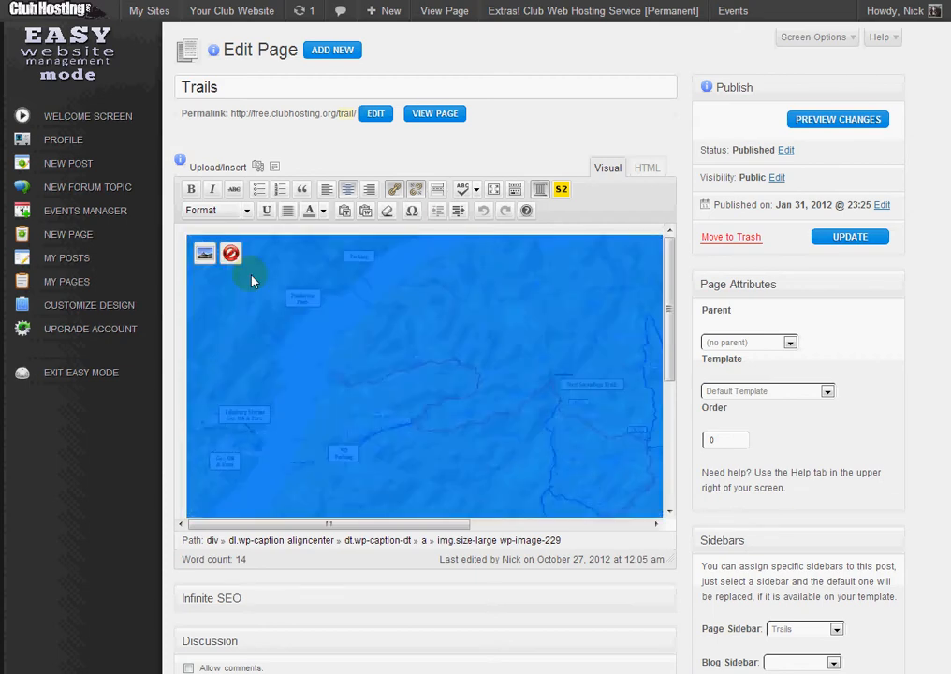
click(204, 255)
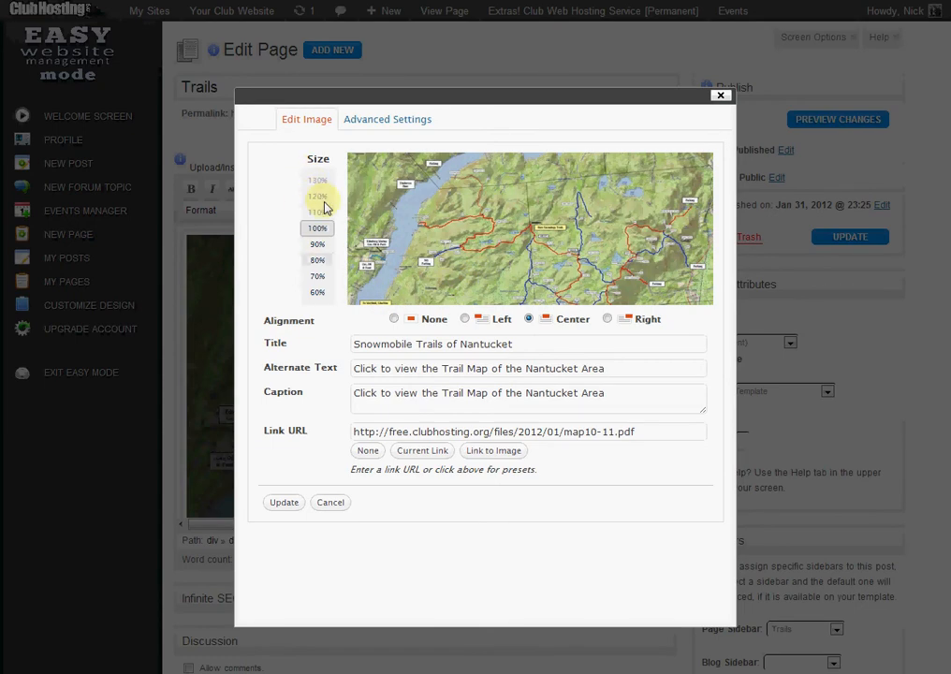
click(318, 276)
click(321, 292)
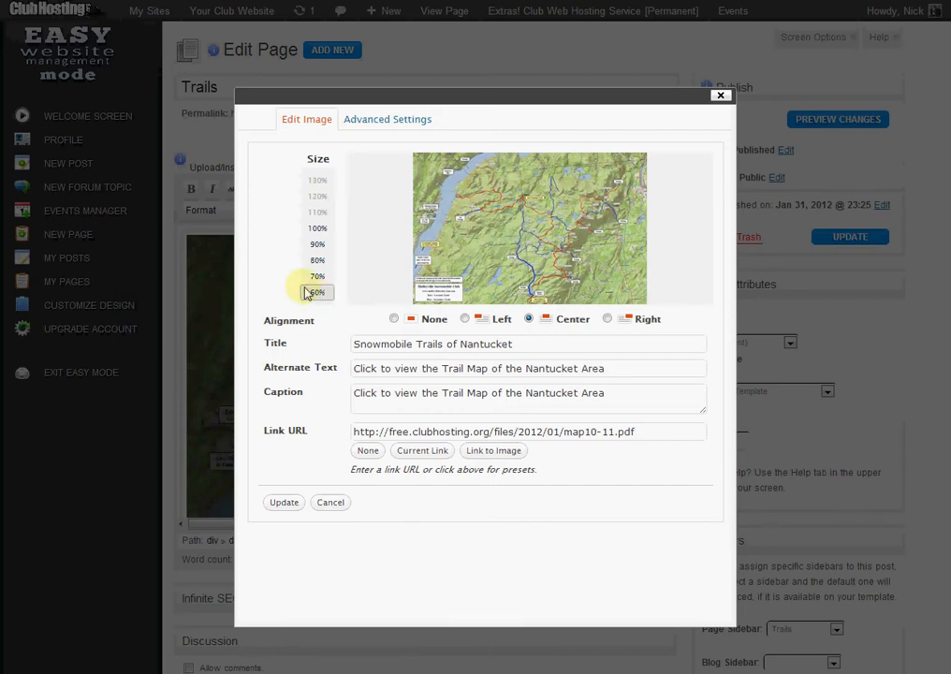
click(275, 504)
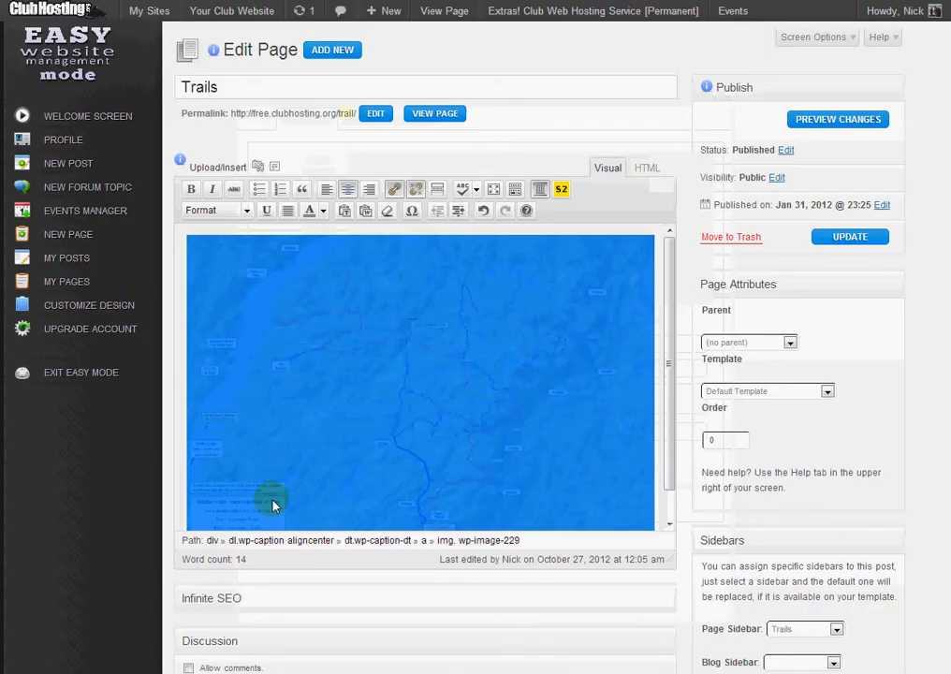
Save the resized map image, set its link to open in a new window, and update the Trails page.
click(854, 238)
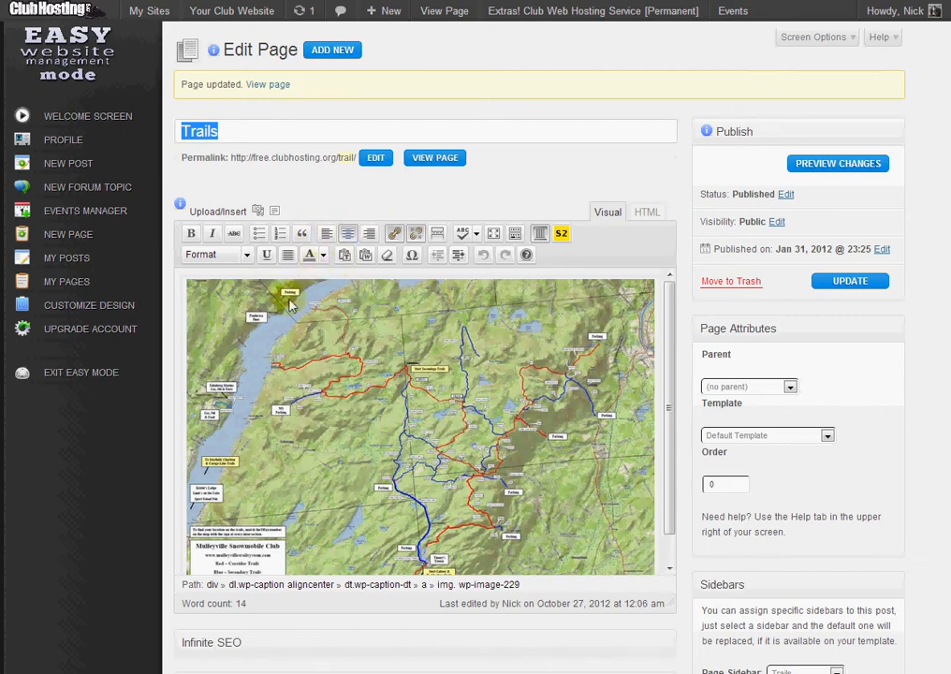
click(280, 405)
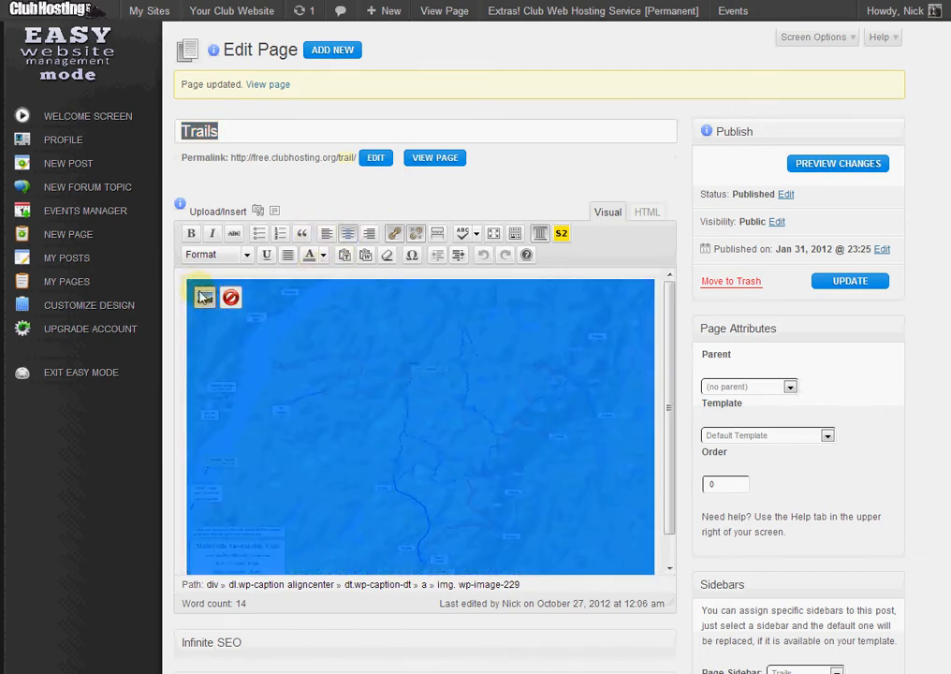
click(204, 294)
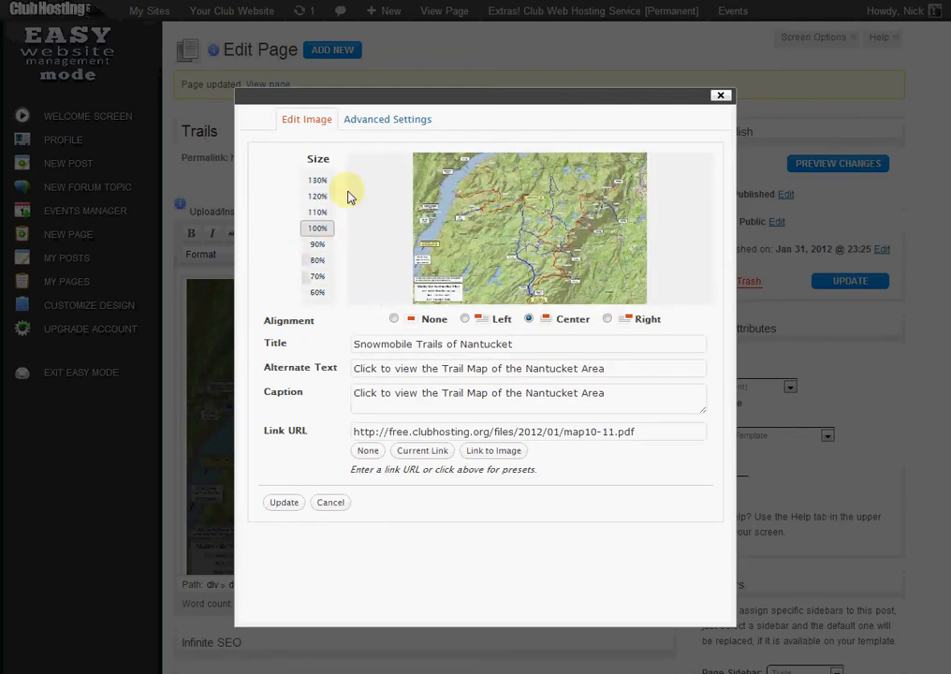
click(373, 121)
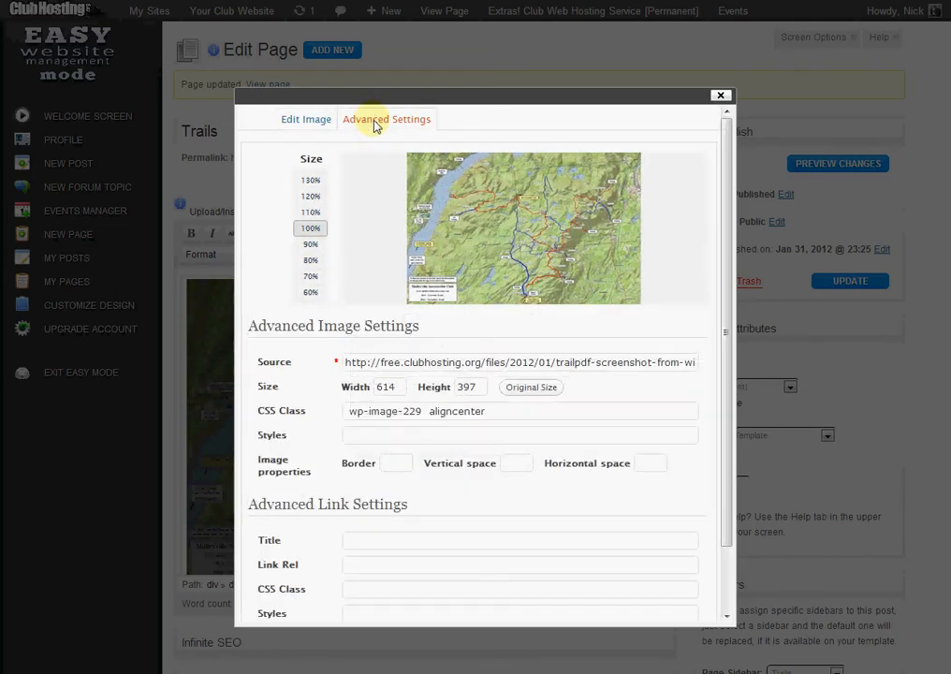
scroll(477, 273, down, 5)
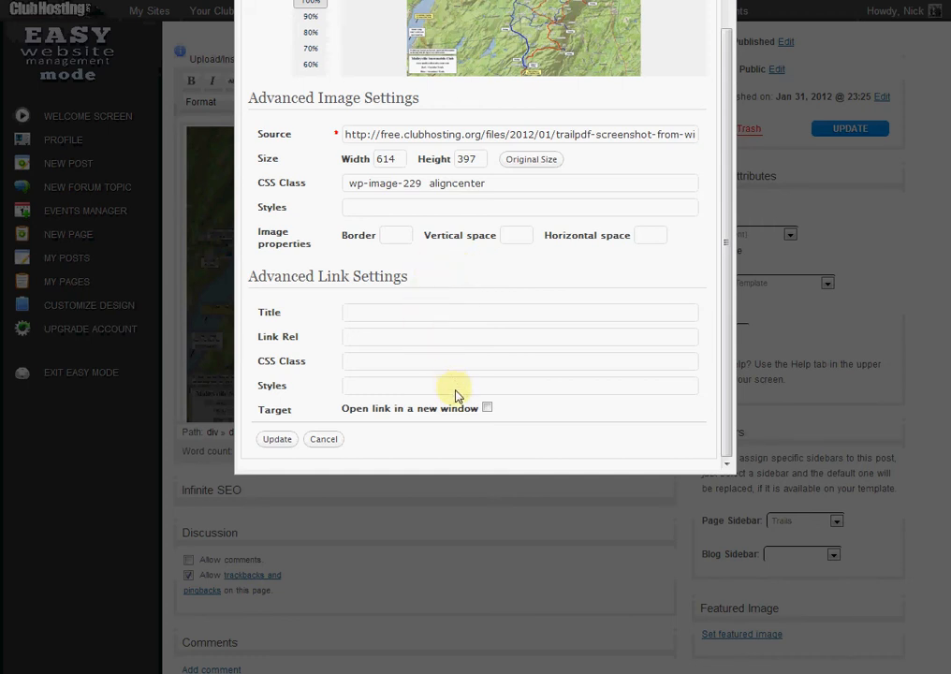
click(486, 408)
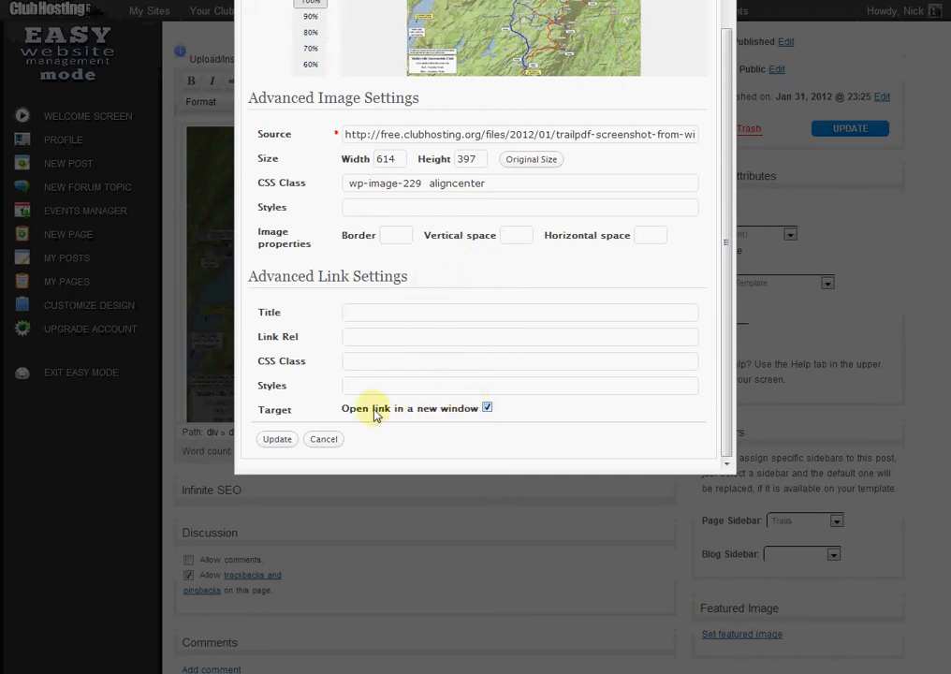
click(274, 439)
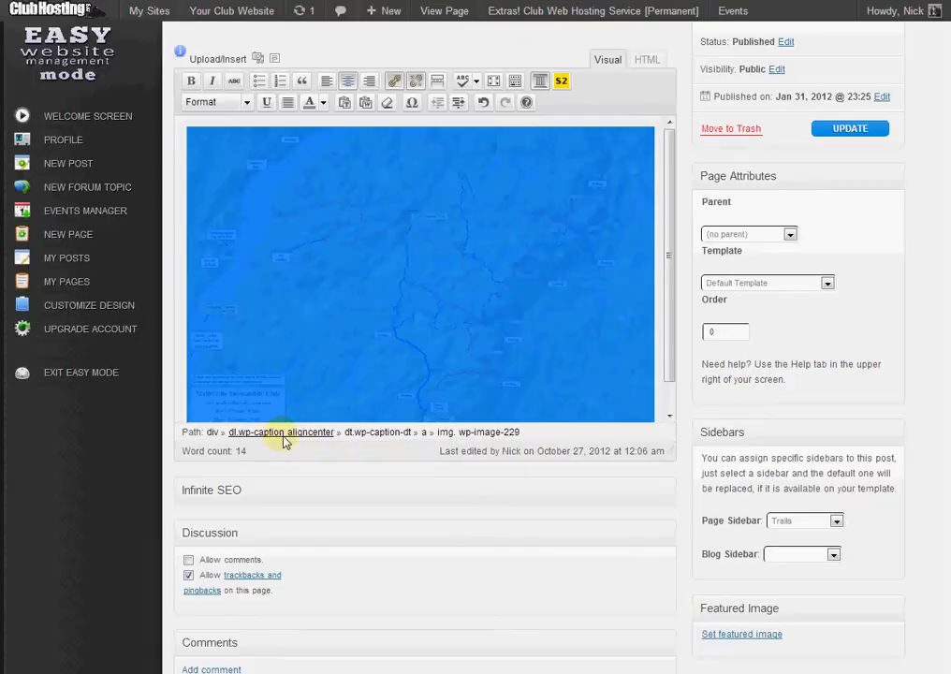
click(855, 132)
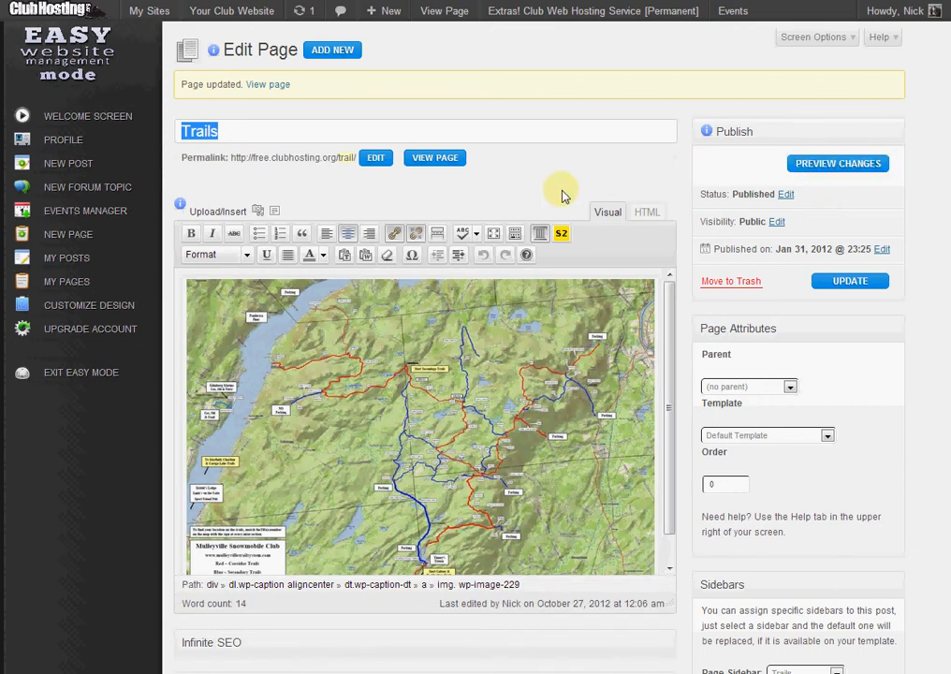
View the published Trails page and follow the map image's link to inspect the PDF map up close.
click(448, 161)
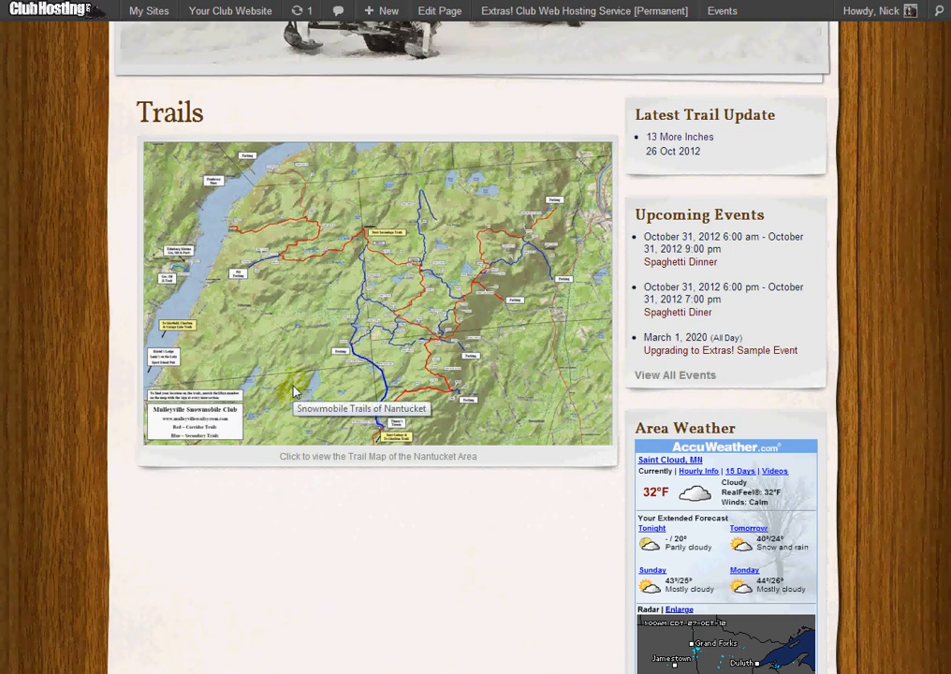
click(309, 249)
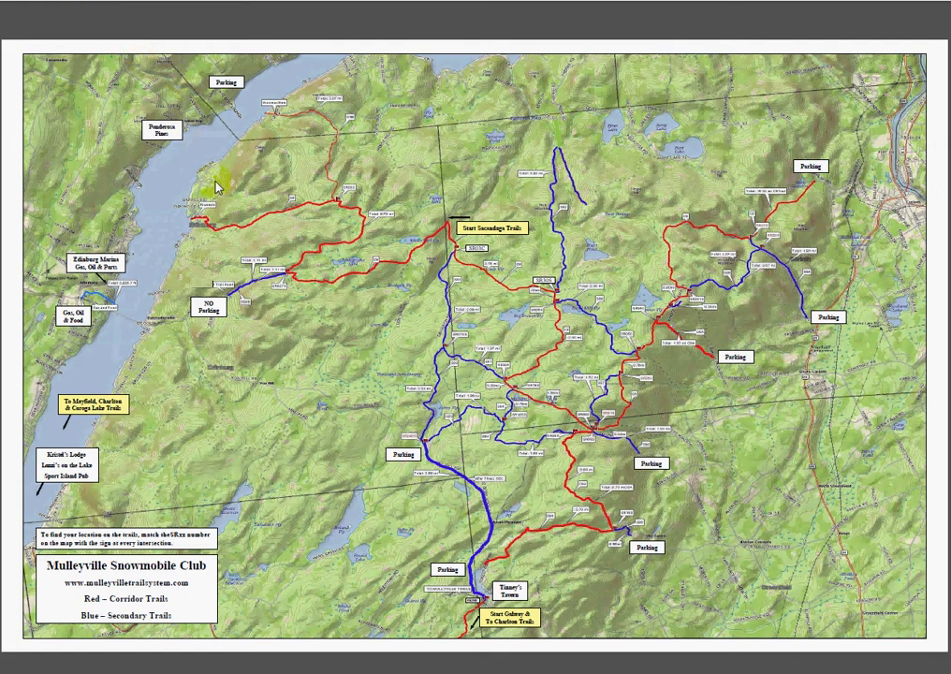
scroll(217, 187, up, 5)
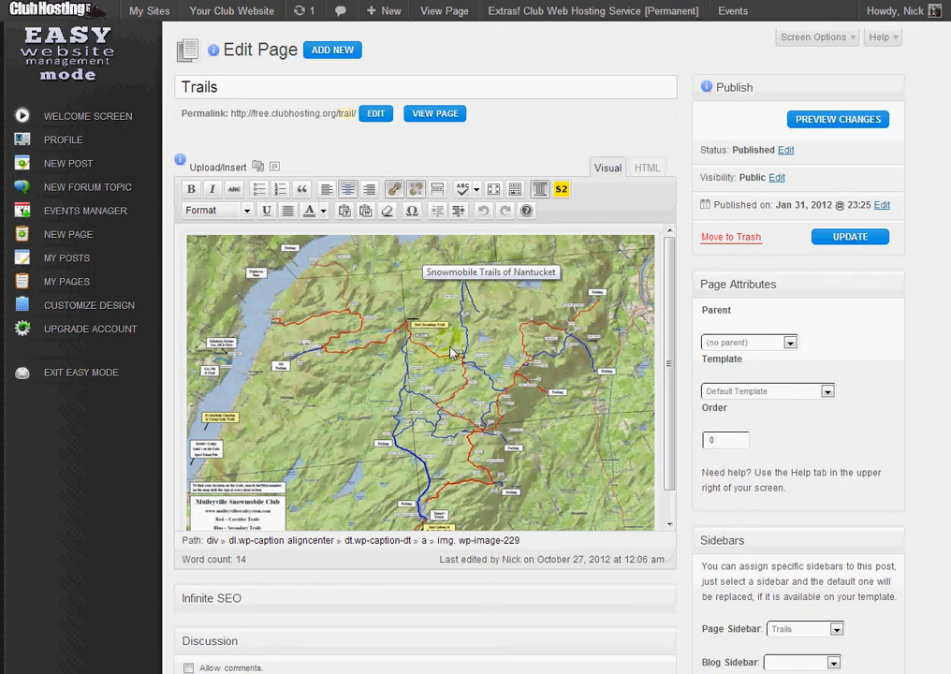
scroll(513, 374, down, 1)
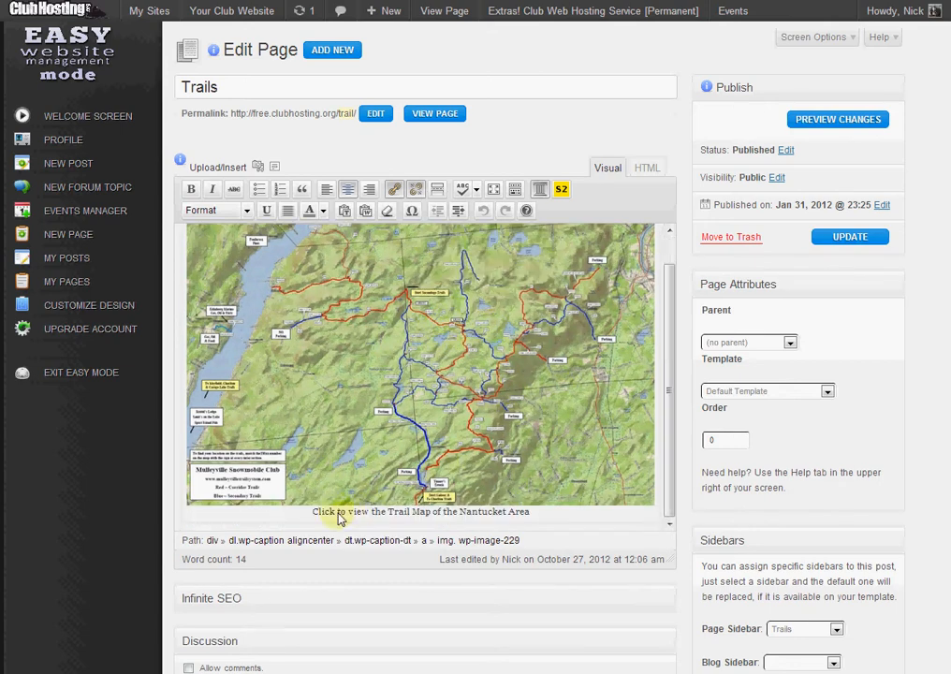
Add an empty paragraph below the captioned map image in the Trails page content.
click(626, 530)
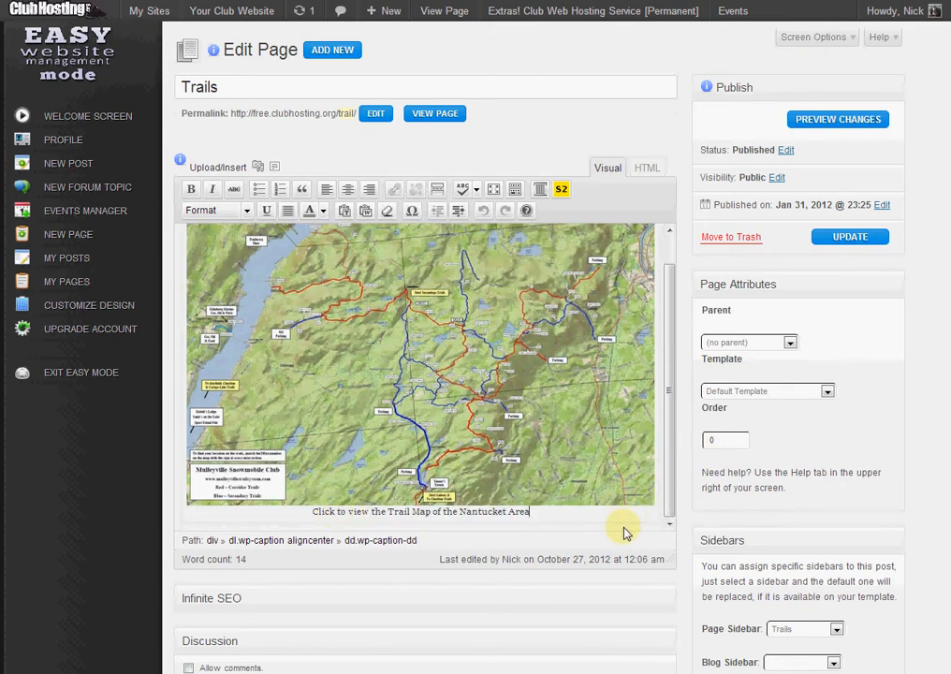
click(655, 389)
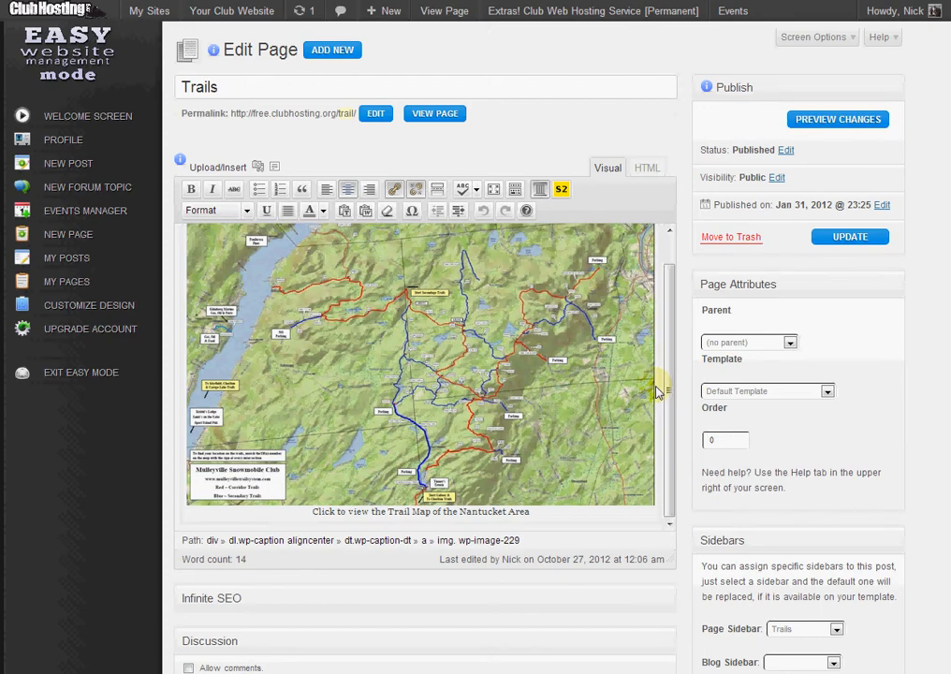
key(Return)
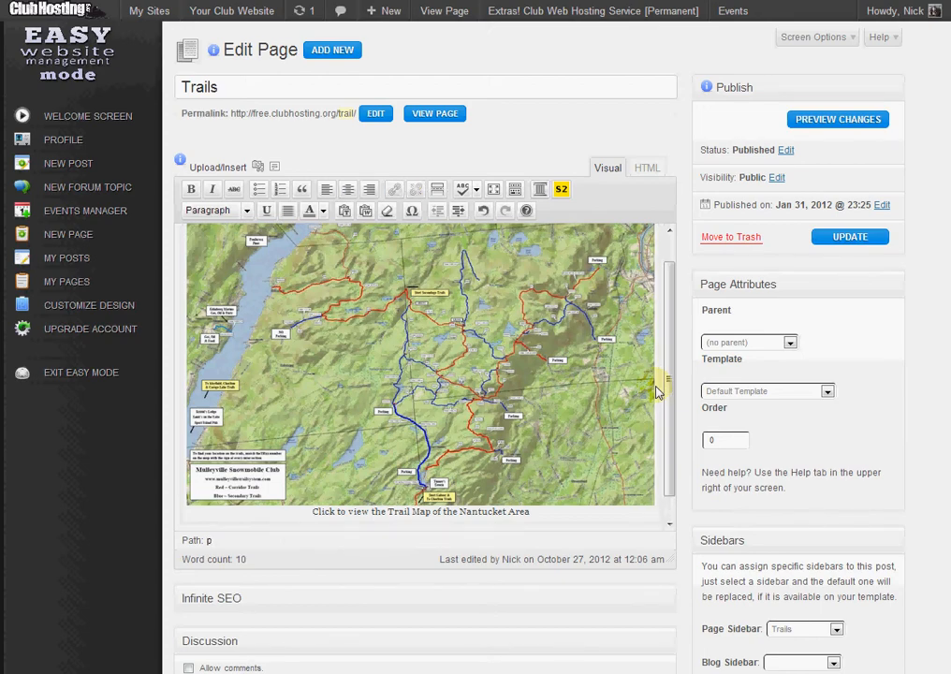
scroll(467, 260, down, 3)
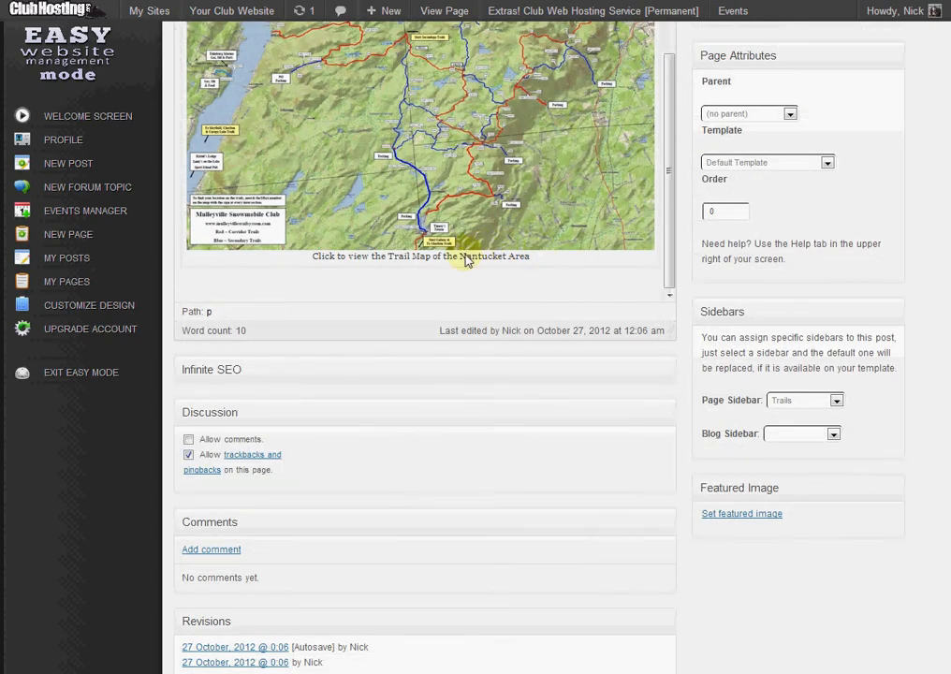
scroll(467, 260, down, 2)
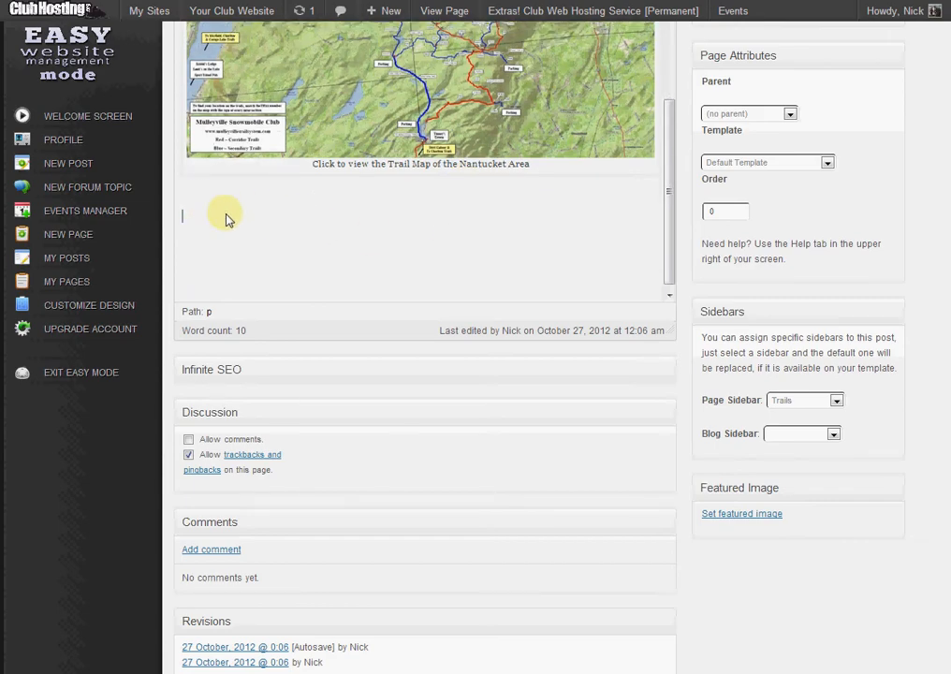
scroll(225, 218, up, 3)
scroll(427, 176, up, 3)
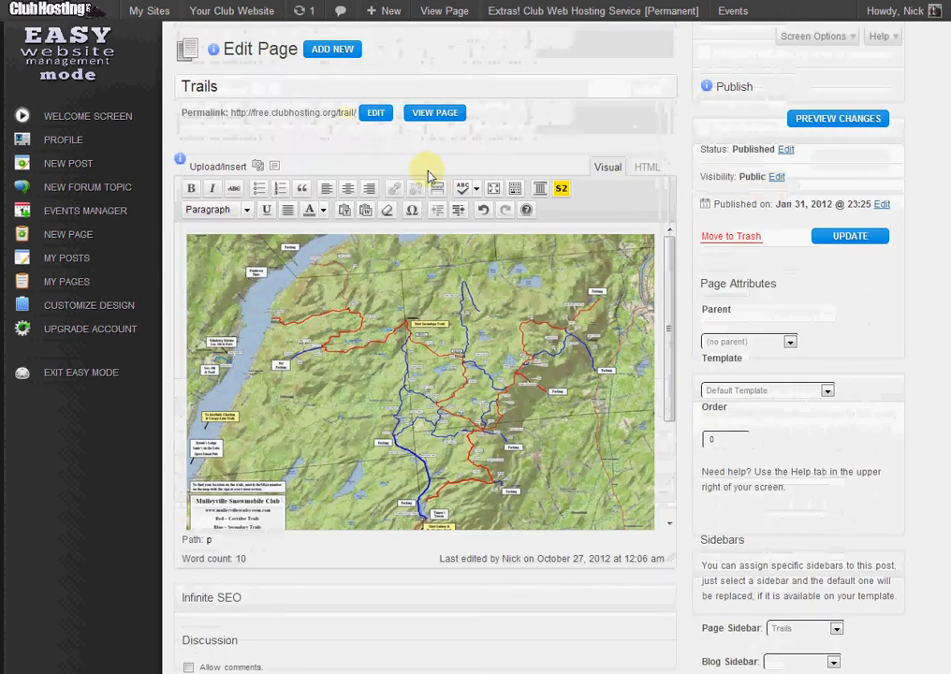
Insert the Nantucket Snowmobile Trail Map PDF from the Media Library below the image as a text link to its file URL.
click(257, 165)
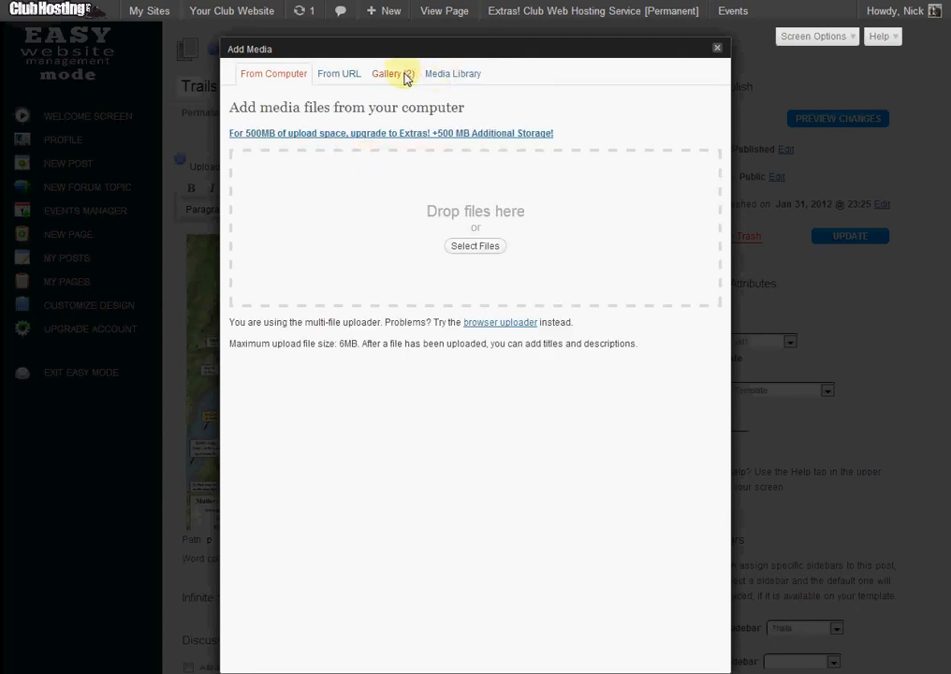
click(393, 79)
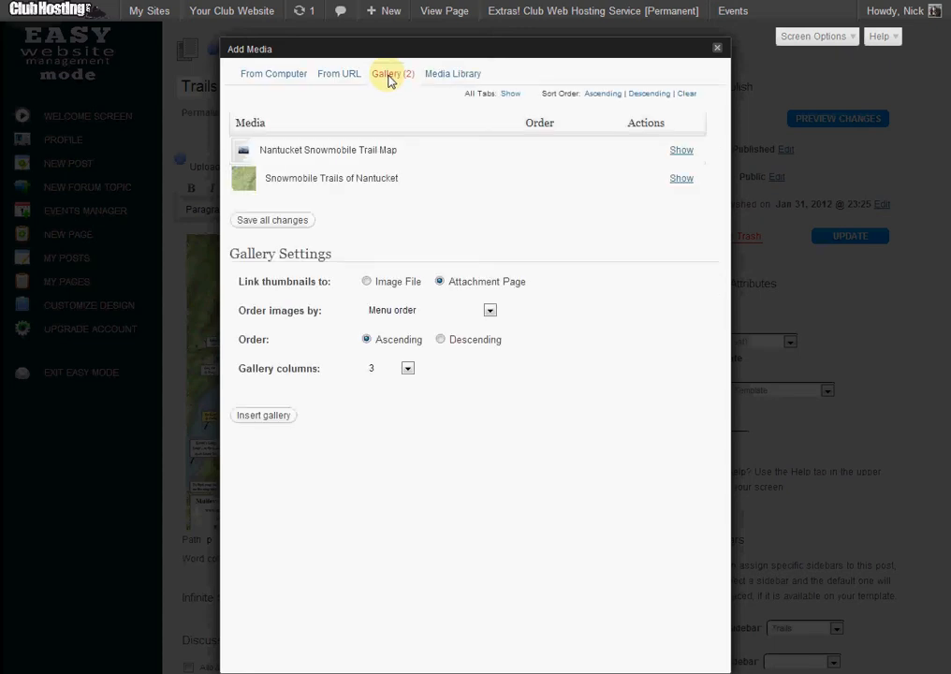
click(447, 74)
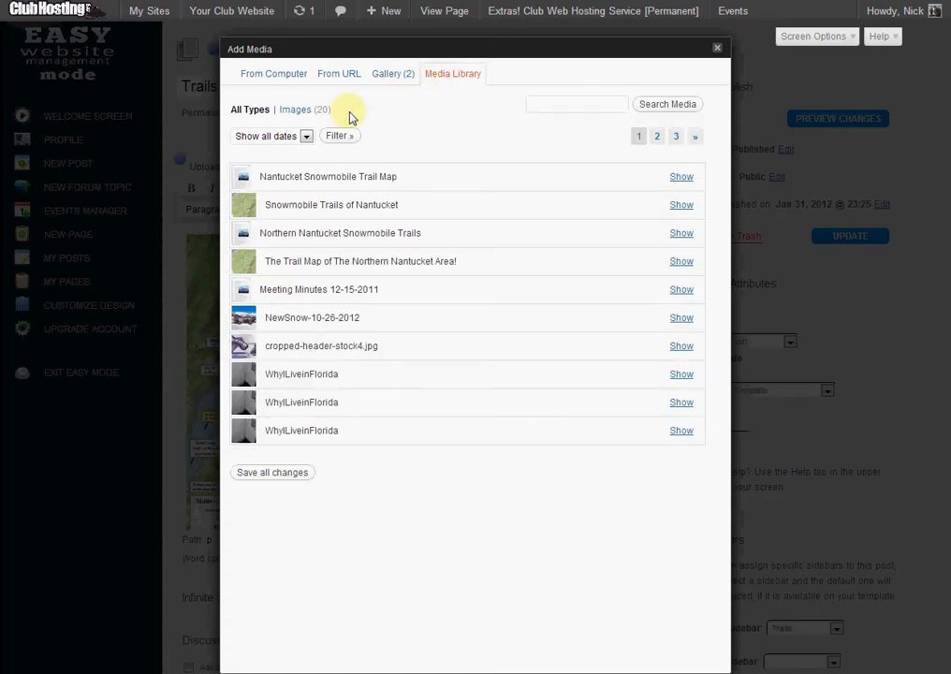
click(681, 177)
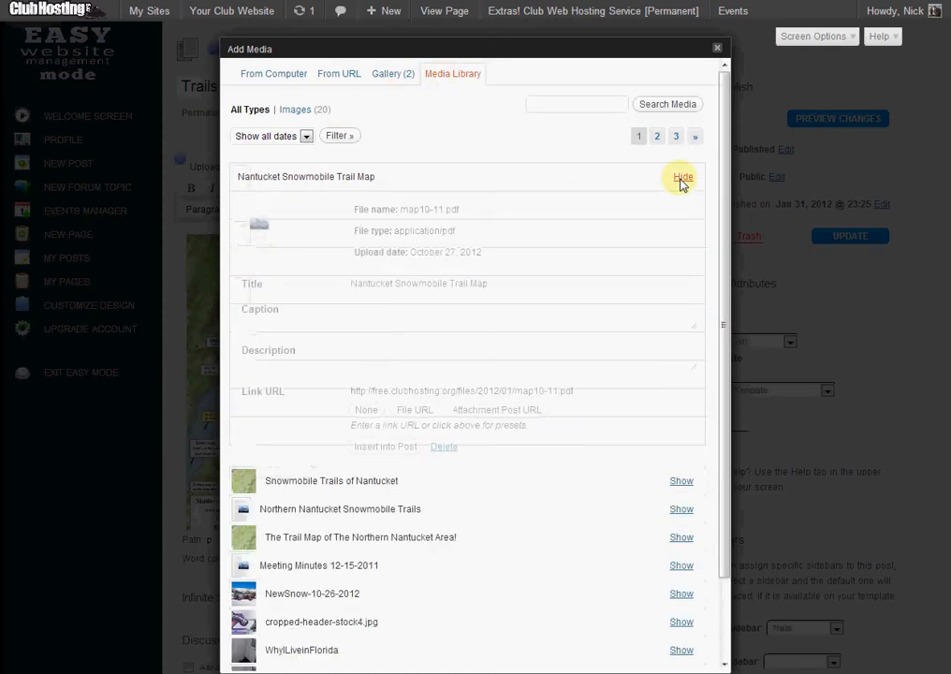
right_click(447, 385)
click(447, 386)
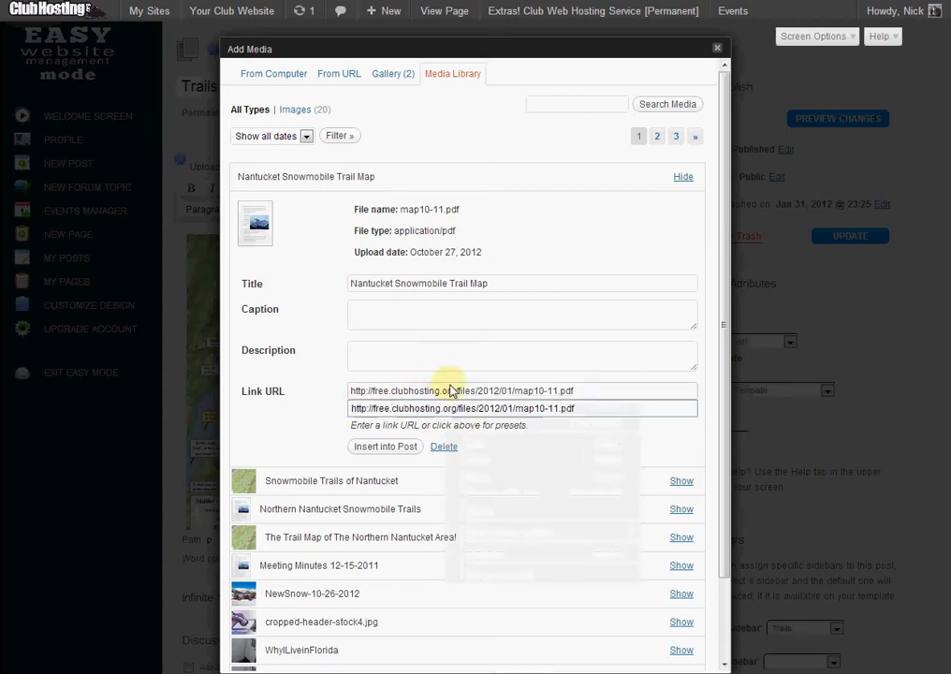
click(449, 386)
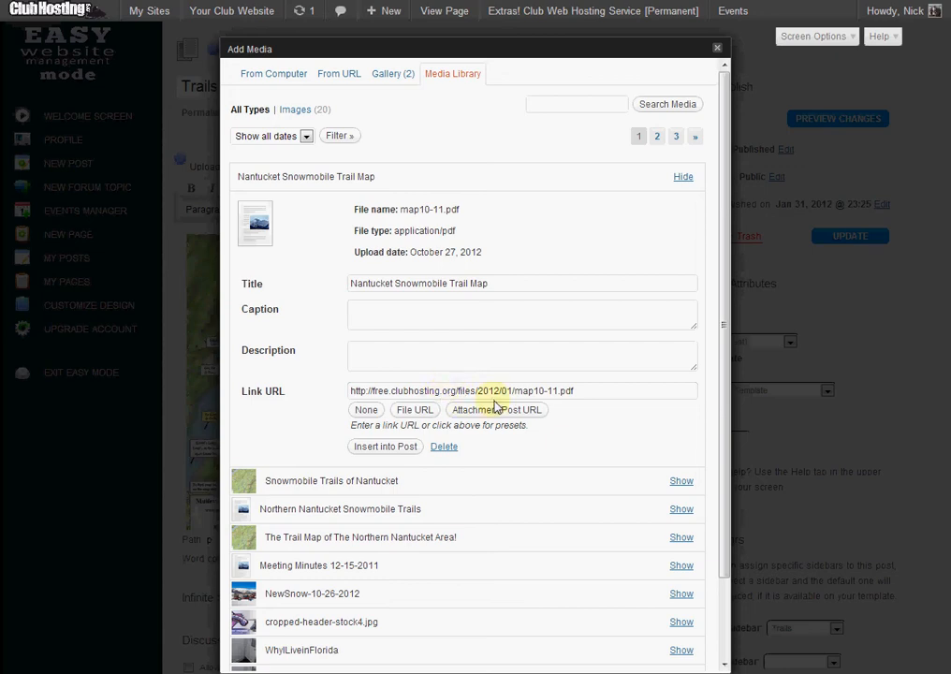
click(404, 447)
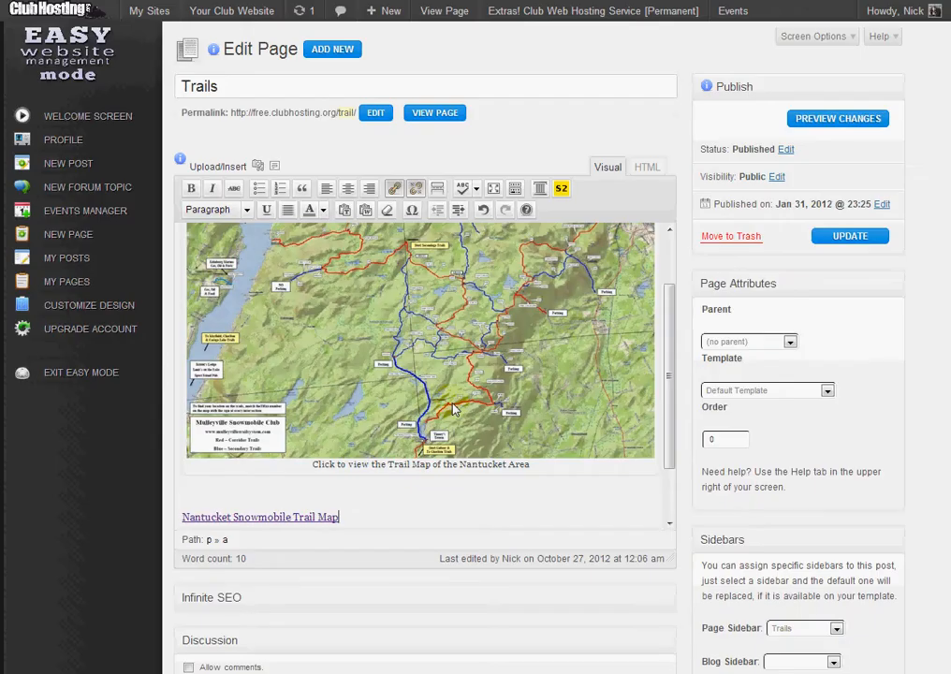
Preview the Trails page changes to check the new text link below the map image.
scroll(375, 393, down, 1)
drag(314, 467, 183, 433)
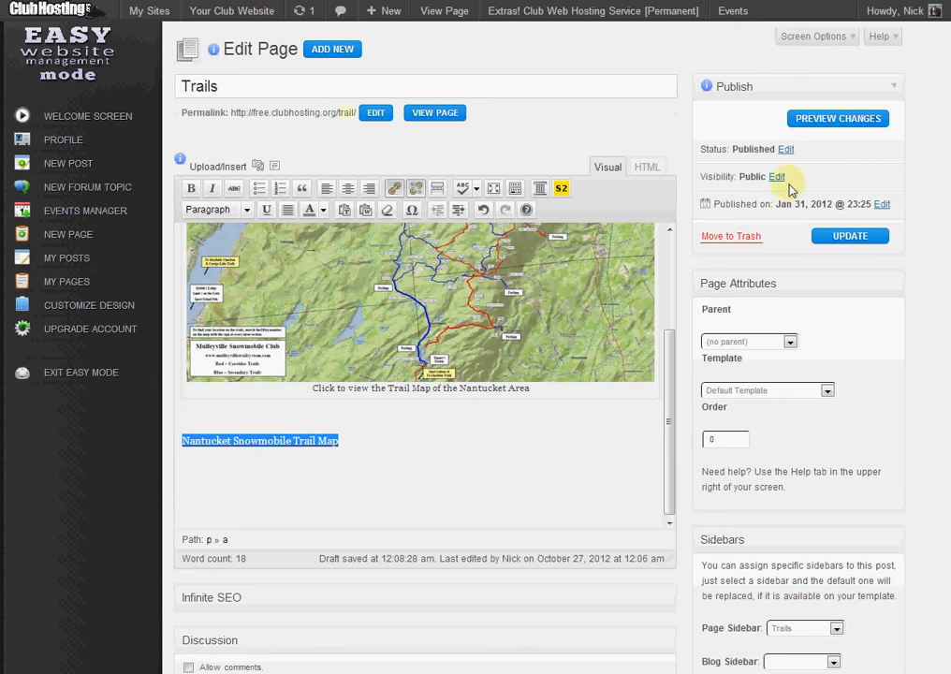
click(831, 118)
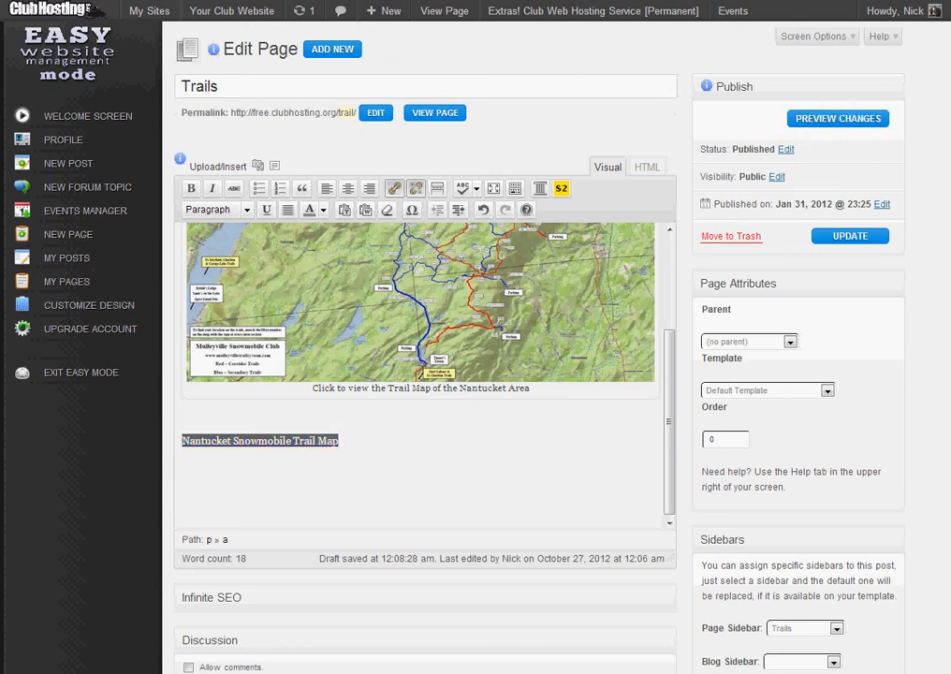
scroll(199, 526, down, 3)
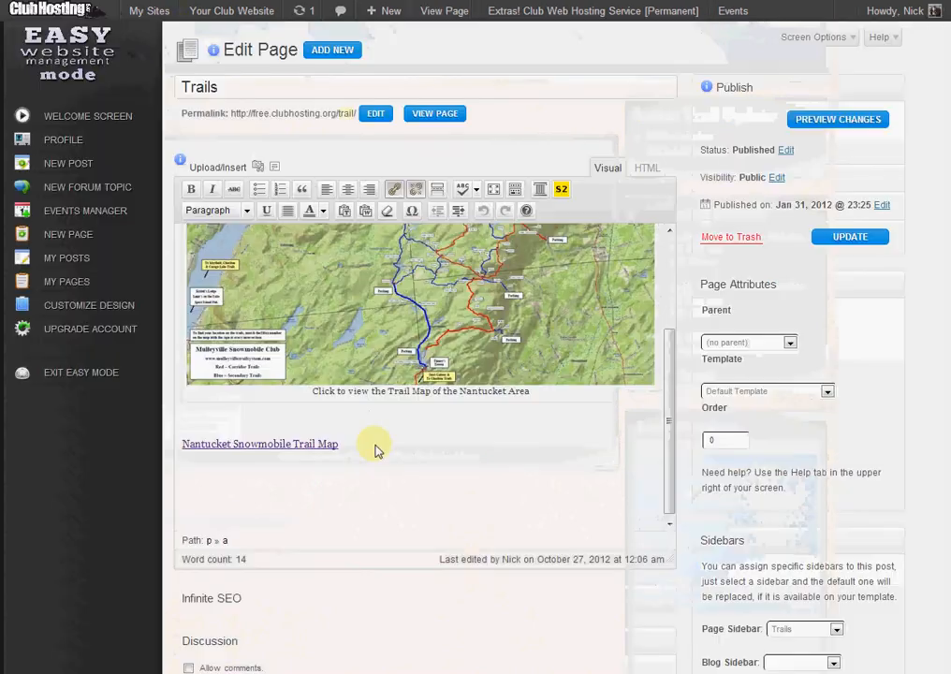
Format the Nantucket Snowmobile Trail Map text link as Heading 2.
drag(365, 444, 186, 444)
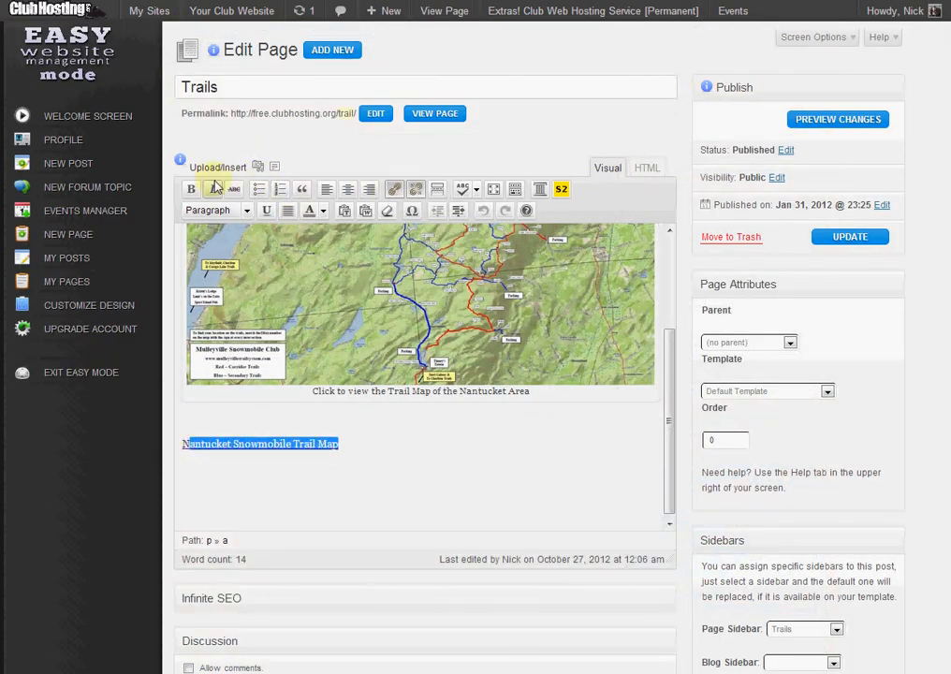
click(216, 212)
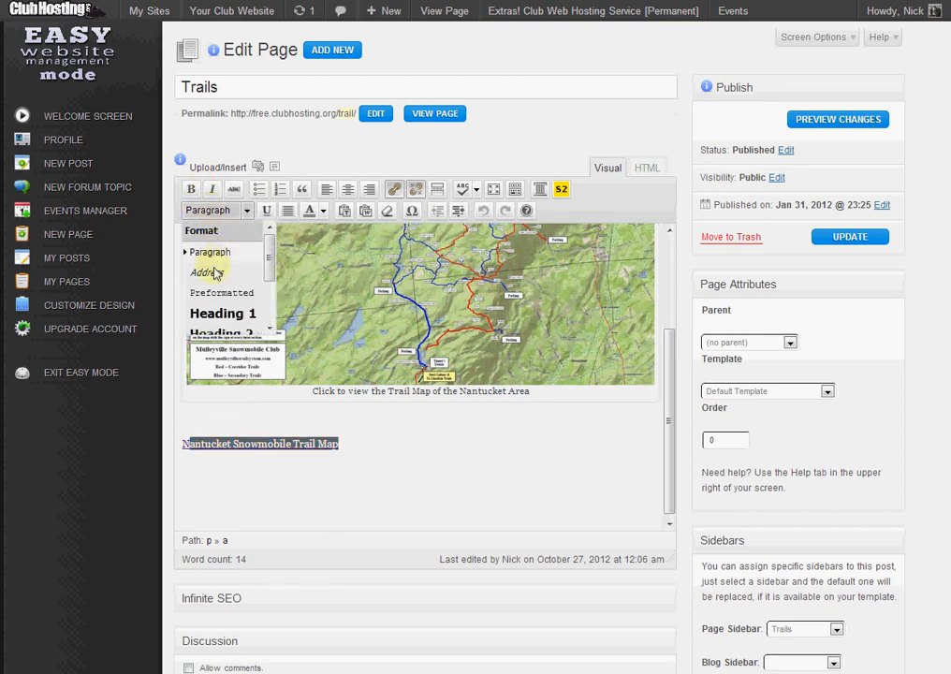
scroll(234, 286, down, 2)
click(221, 256)
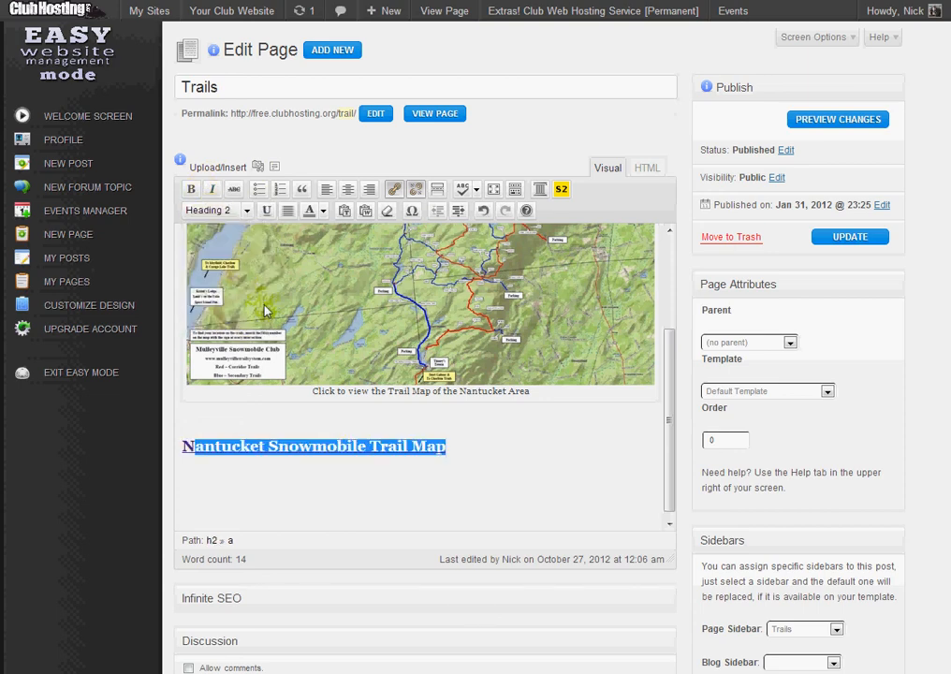
click(509, 420)
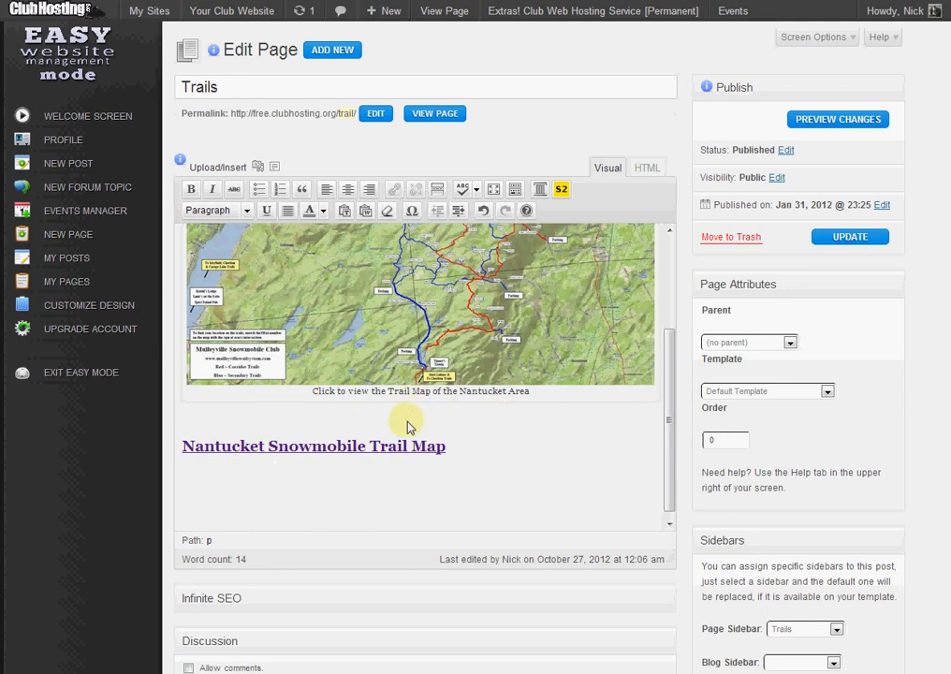
Set the Nantucket Snowmobile Trail Map heading link to open in a new window/tab and update the page.
drag(458, 447, 183, 451)
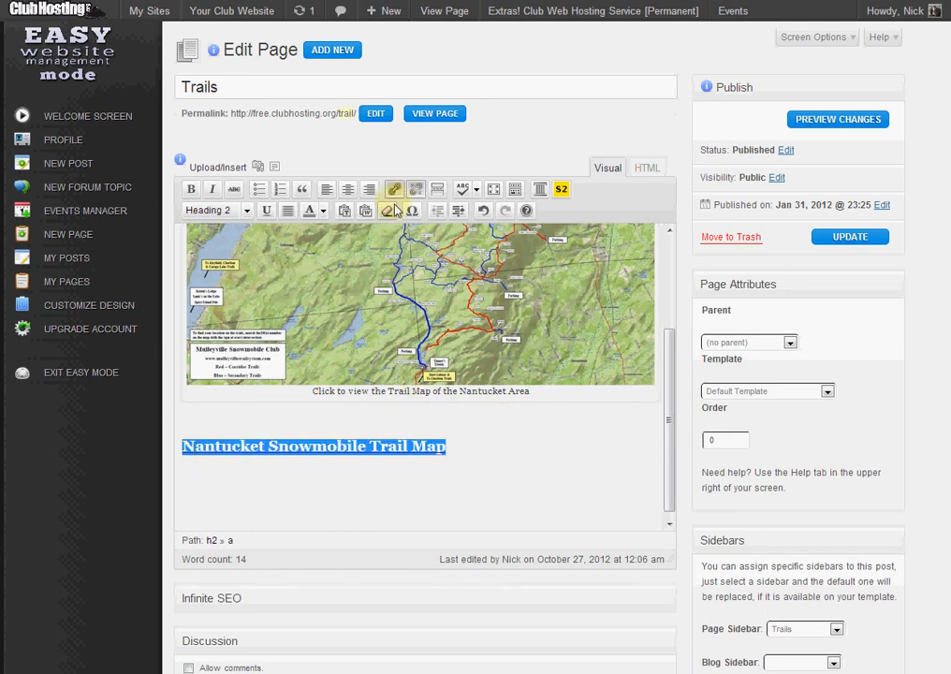
click(394, 190)
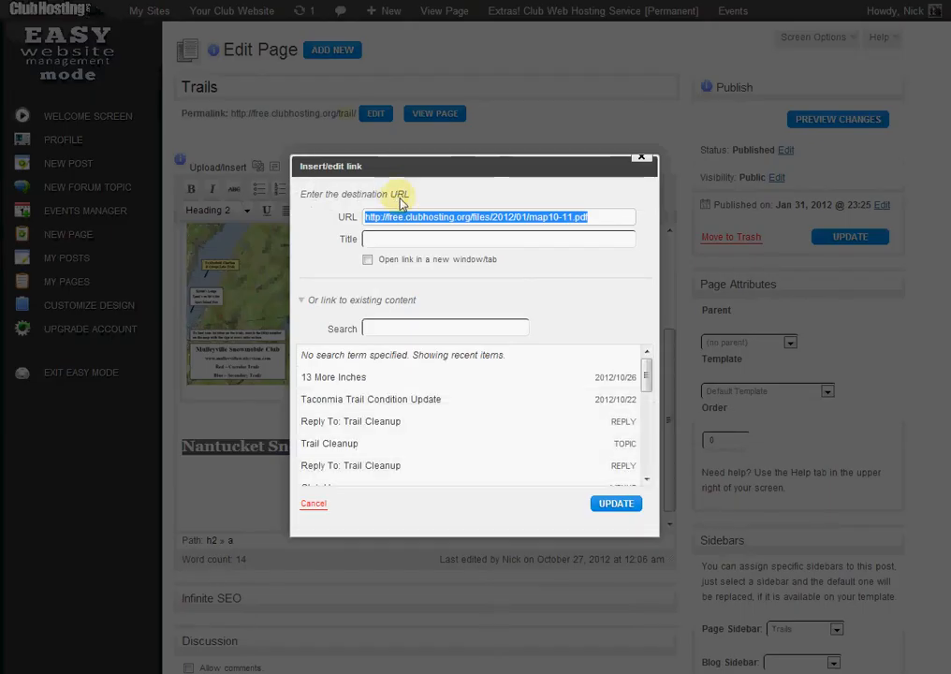
click(369, 261)
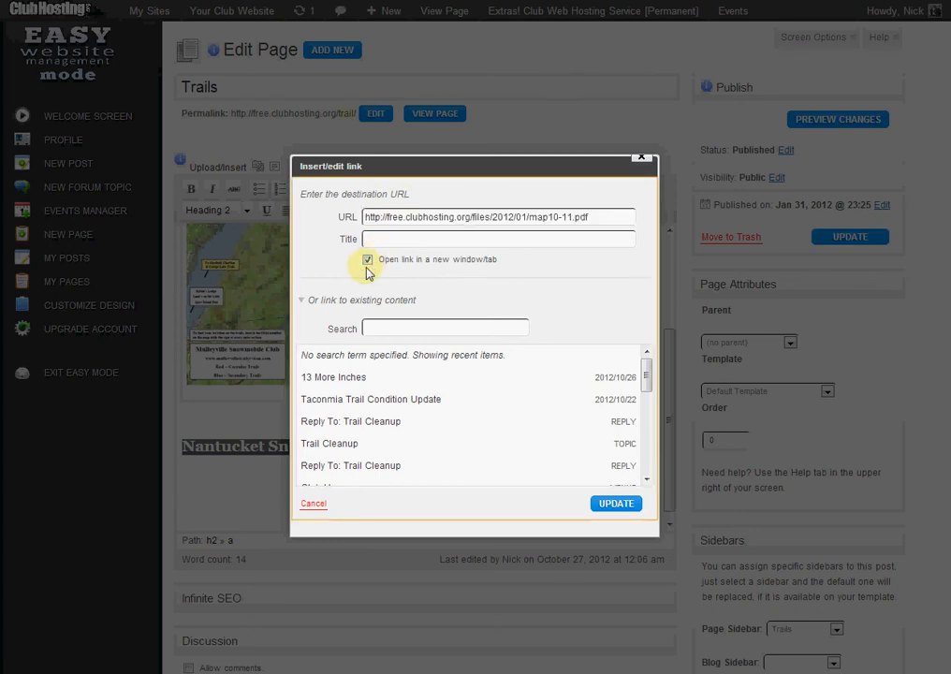
click(617, 504)
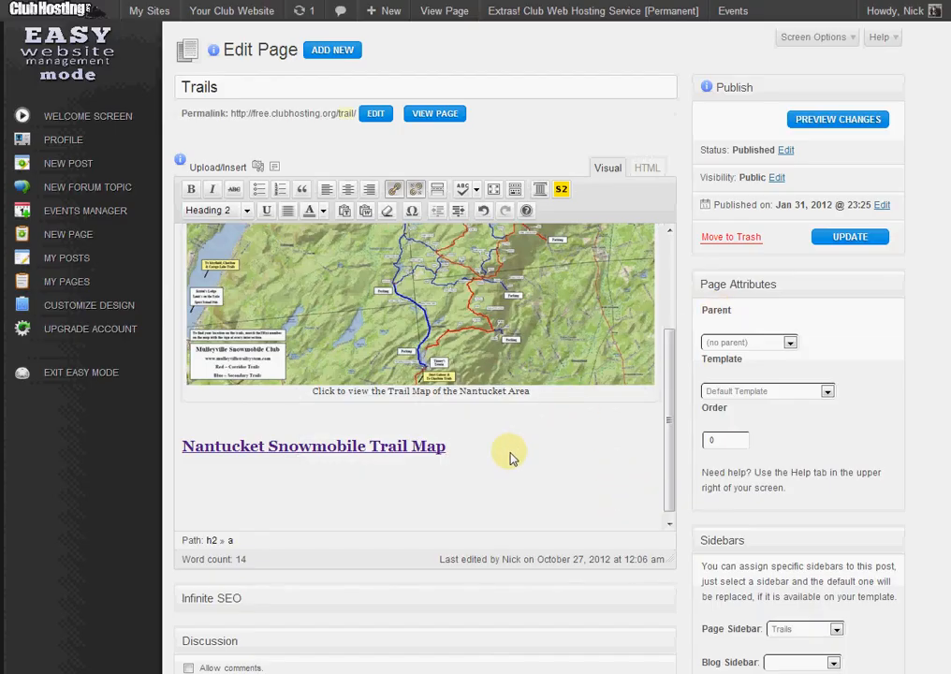
key(Return)
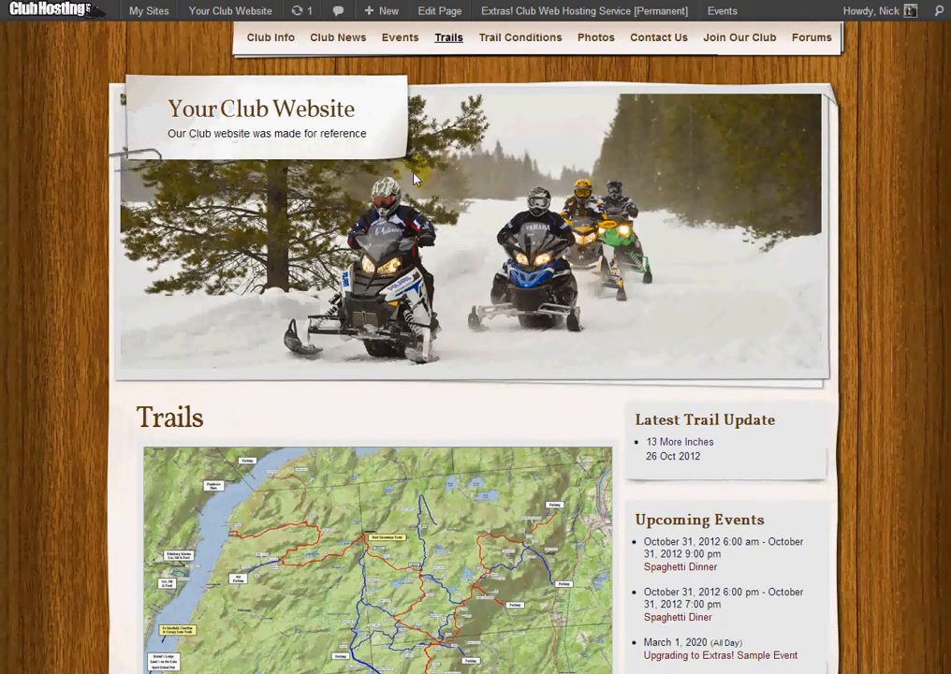
View the published Trails page and check the map image and the heading link below it.
scroll(327, 136, down, 3)
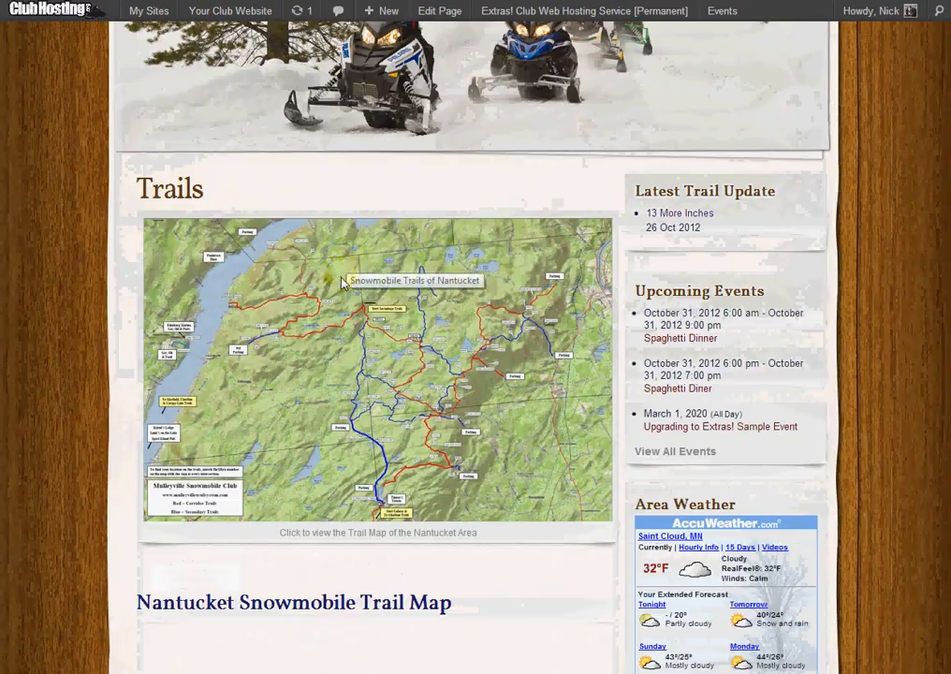
scroll(308, 266, down, 1)
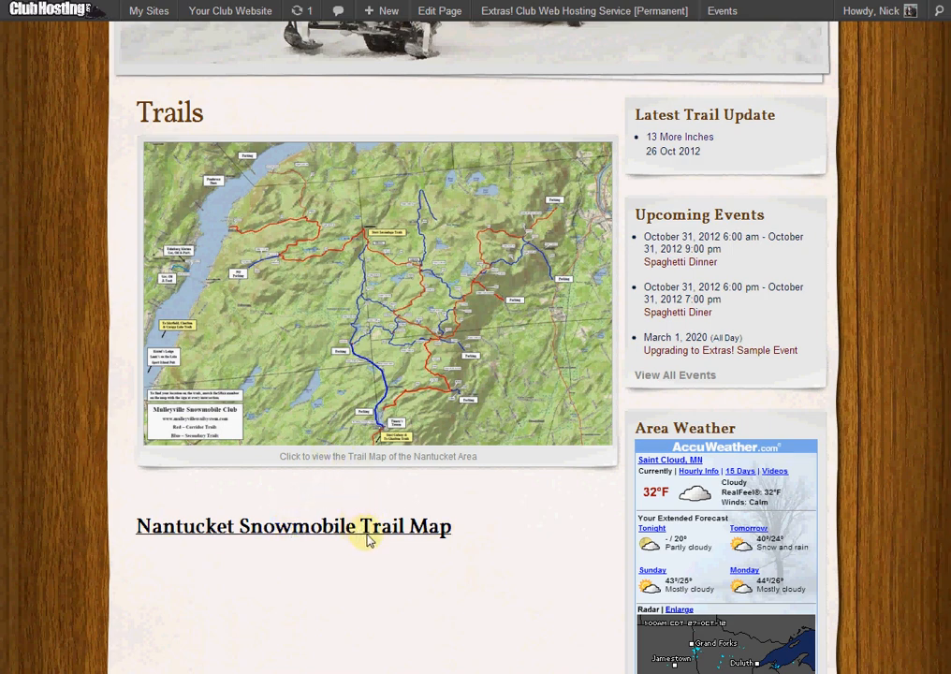
scroll(449, 505, down, 1)
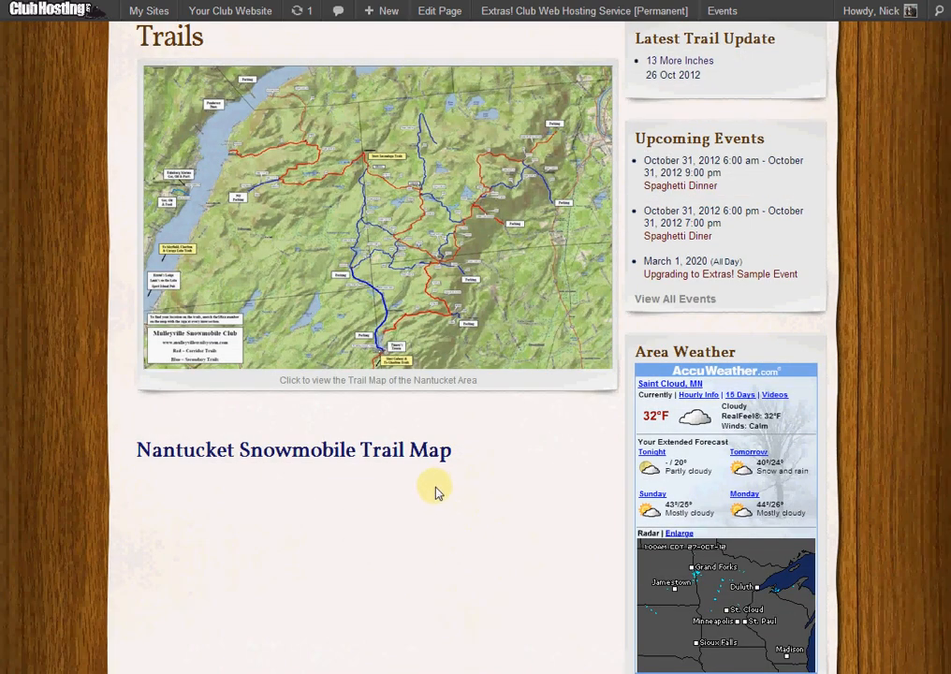